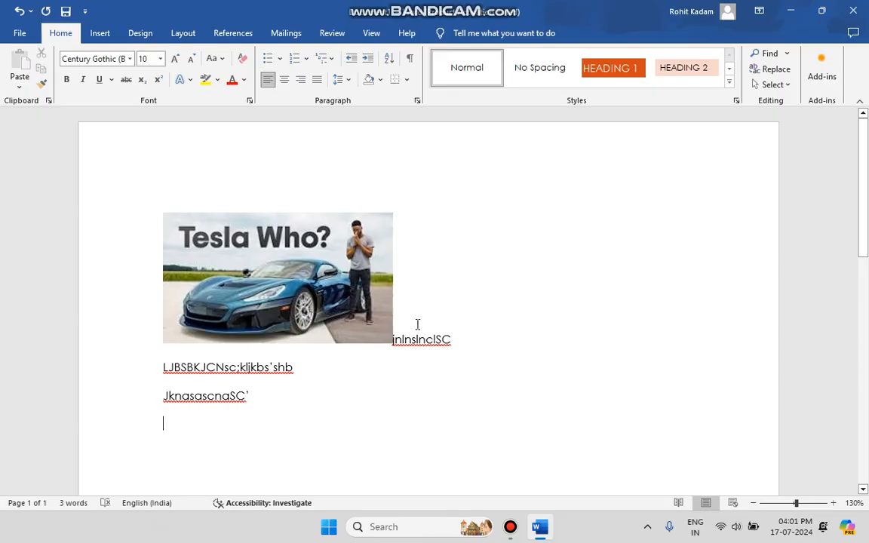
Move the car picture below the last line of text.
key(ctrl+a)
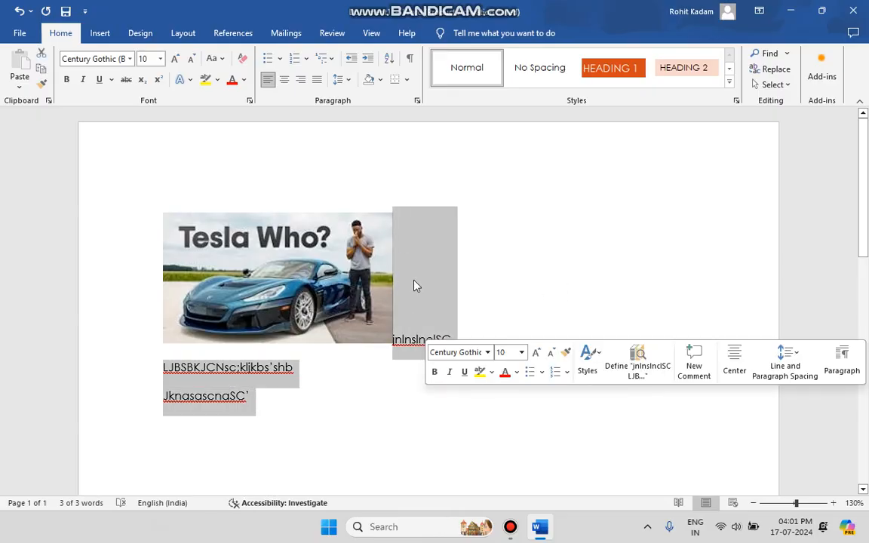
click(346, 277)
drag(346, 277, 527, 310)
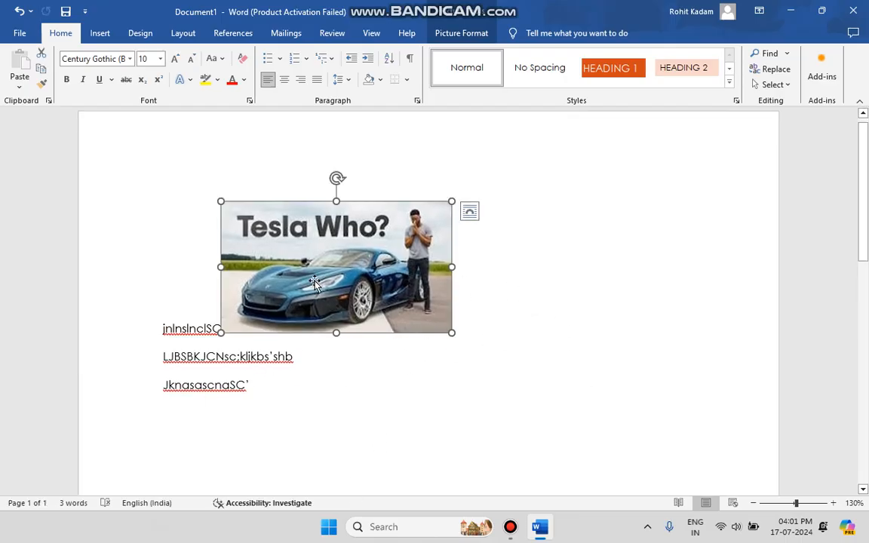
drag(281, 255, 274, 421)
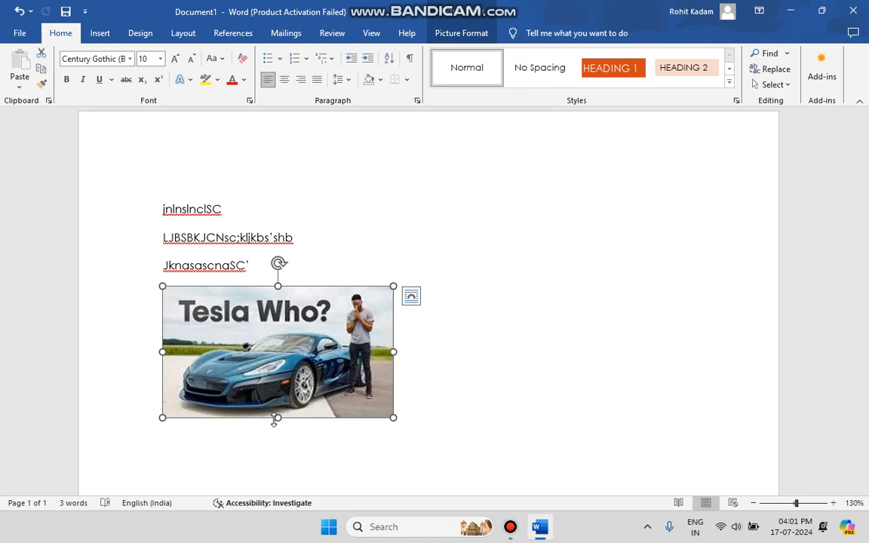
Switch to Google Chrome with a new tab open.
click(411, 529)
text(CH)
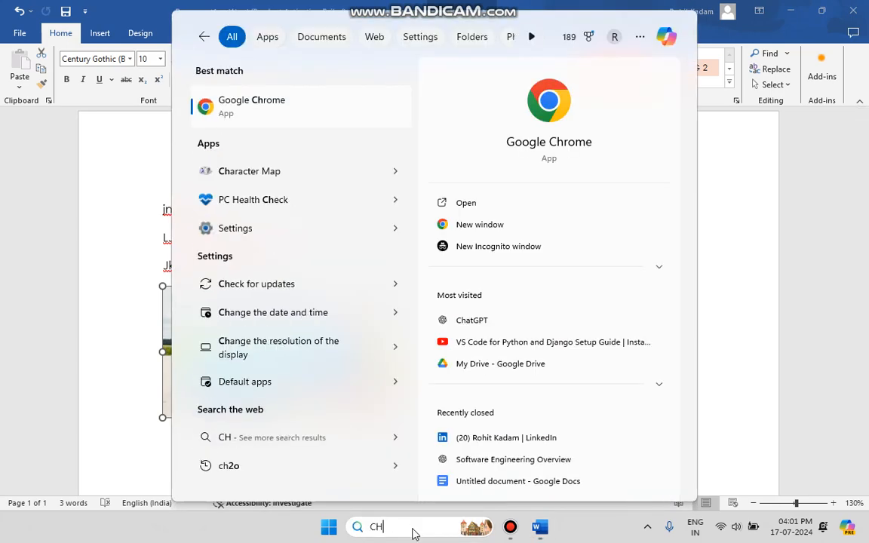
key(Return)
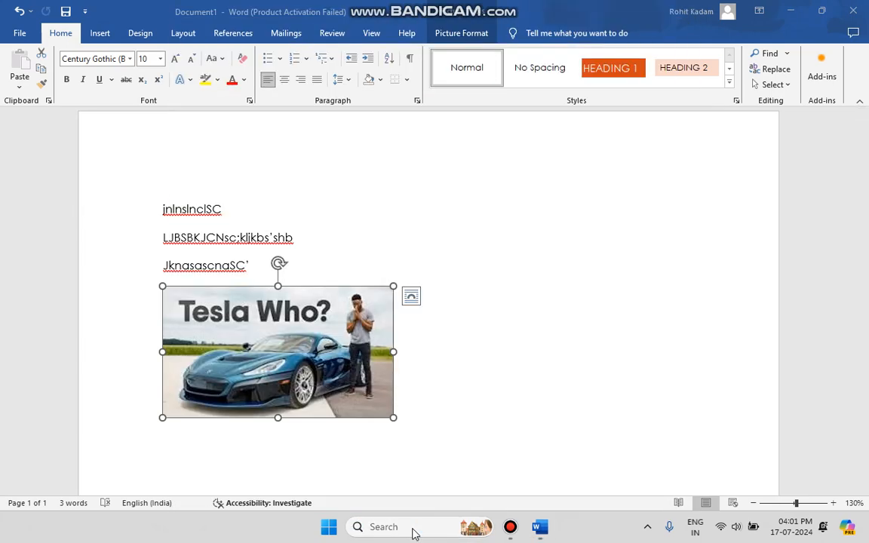
click(443, 268)
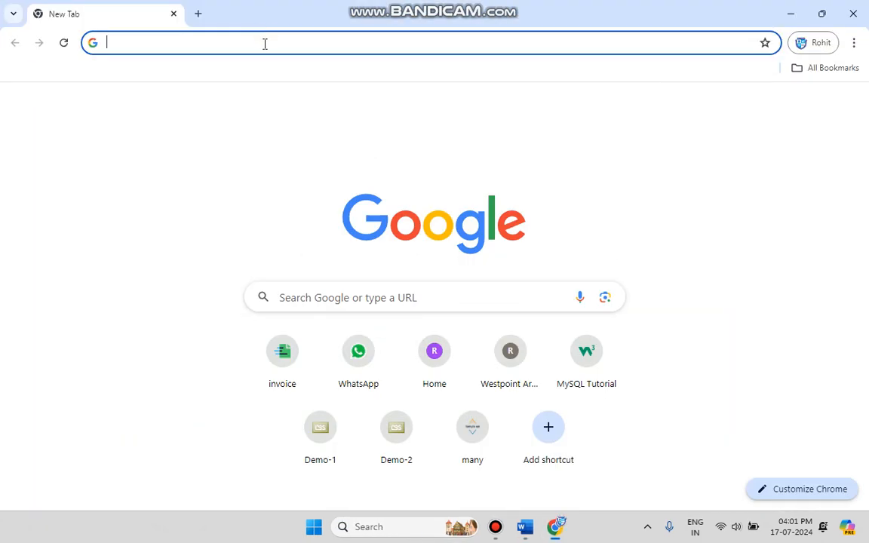
Search Google for "wikipedia car".
text(WIKI)
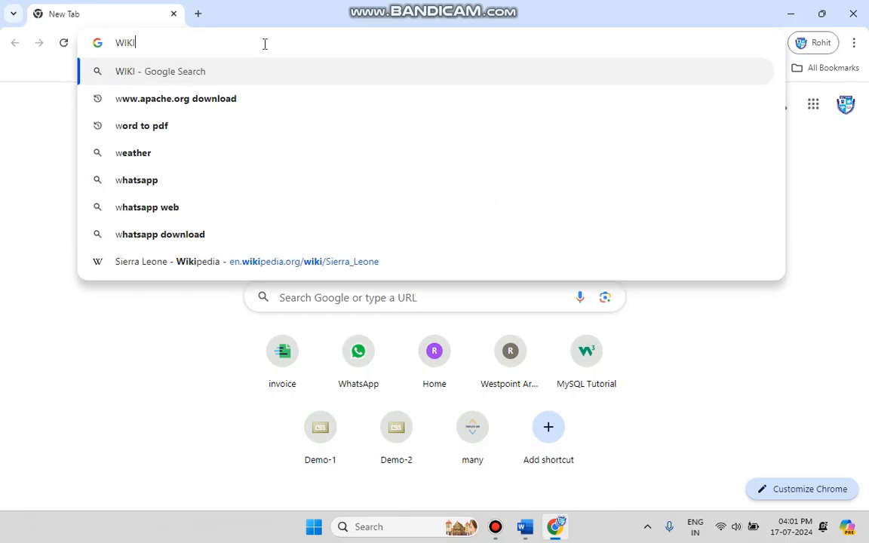
key(Down)
text(CAE)
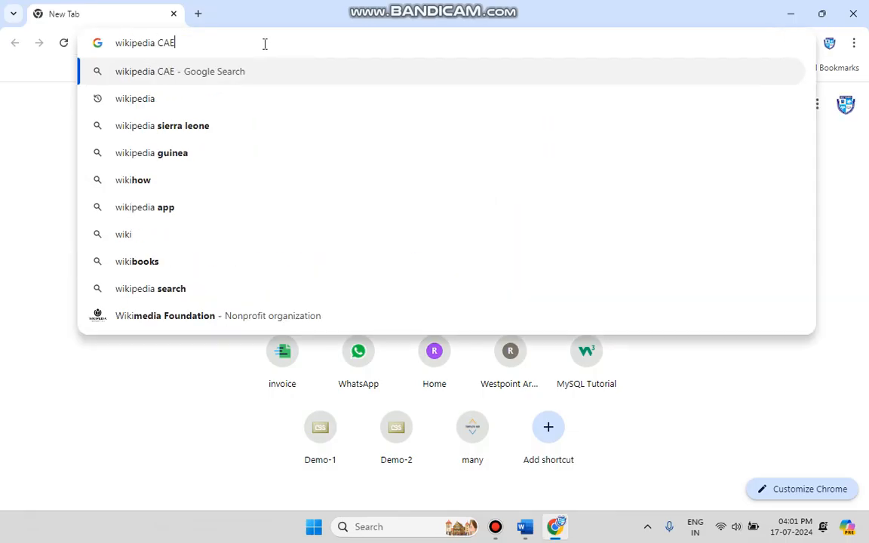
key(BackSpace)
text(R)
key(Return)
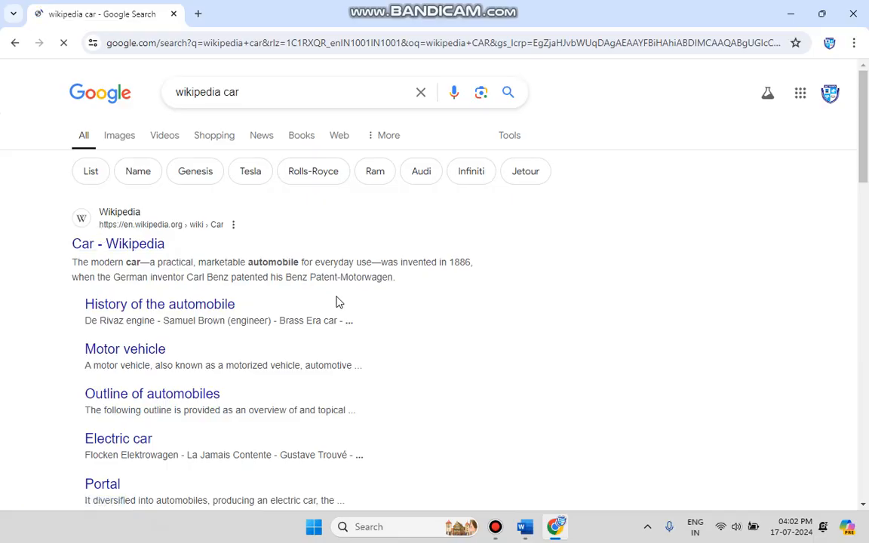
Copy the full introduction of Wikipedia's Car article, down to the Etymology heading, and close the browser.
scroll(363, 337, down, 2)
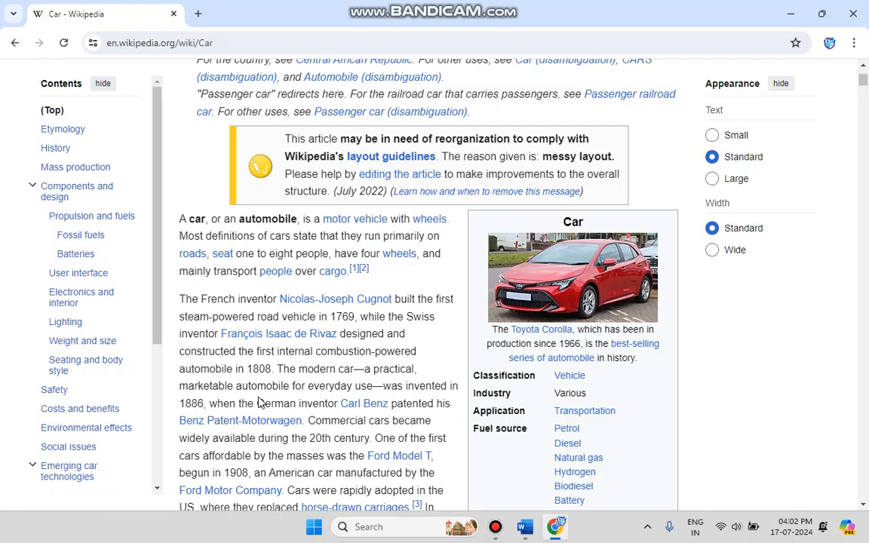
drag(176, 226, 368, 151)
drag(402, 203, 579, 454)
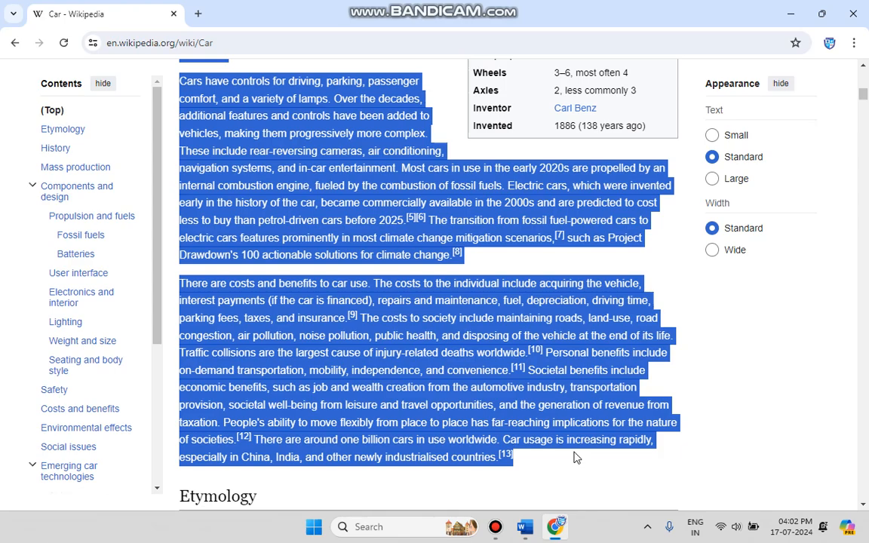
right_click(452, 224)
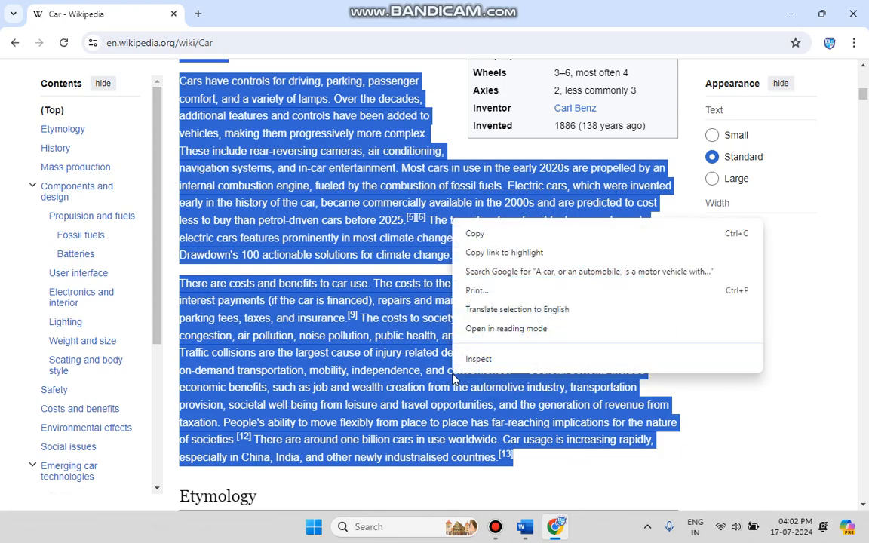
click(507, 240)
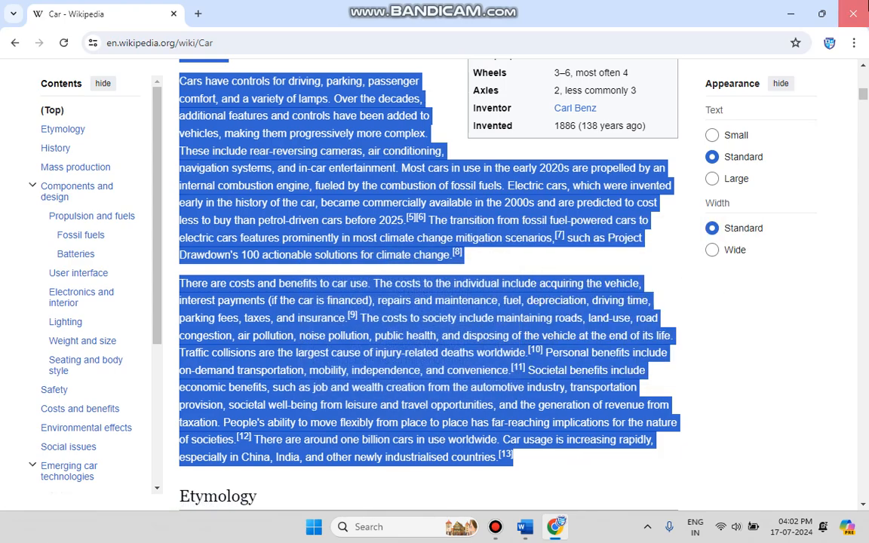
click(853, 14)
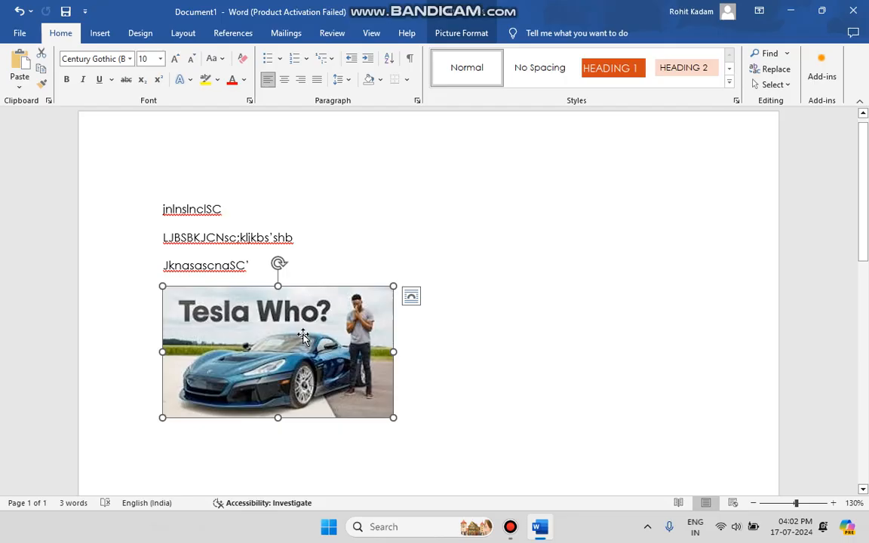
Replace the Word document's picture and placeholder text with the copied article introduction.
key(Delete)
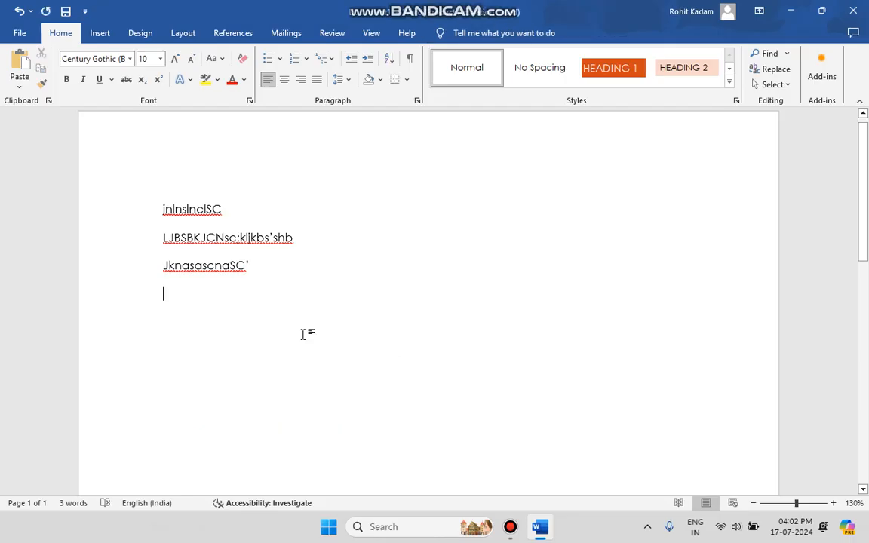
triple_click(109, 117)
key(Delete)
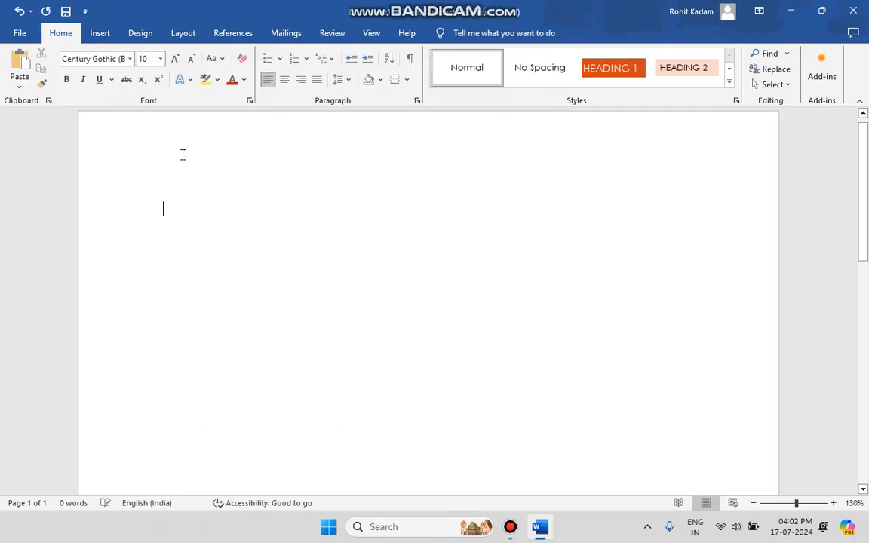
key(ctrl+v)
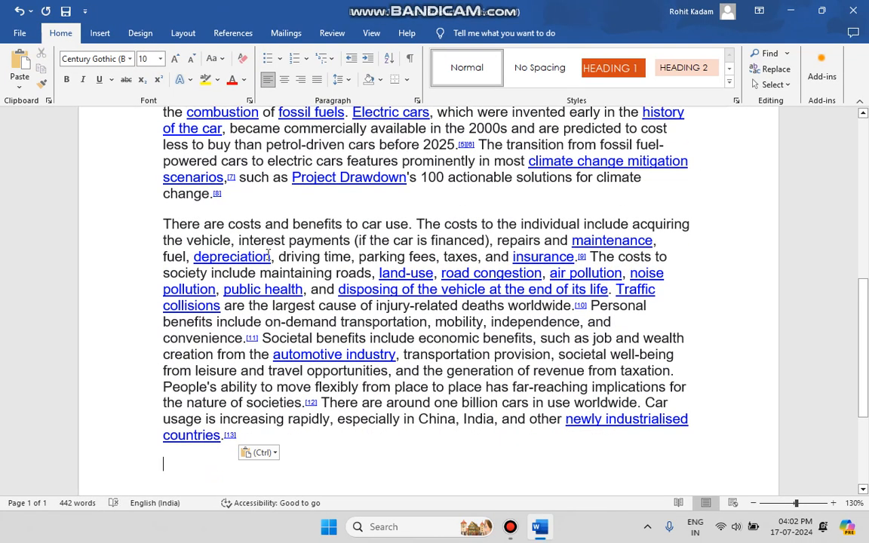
Insert the picture Car.jpg from the Downloads folder before the first word of the article text.
key(ctrl+Home)
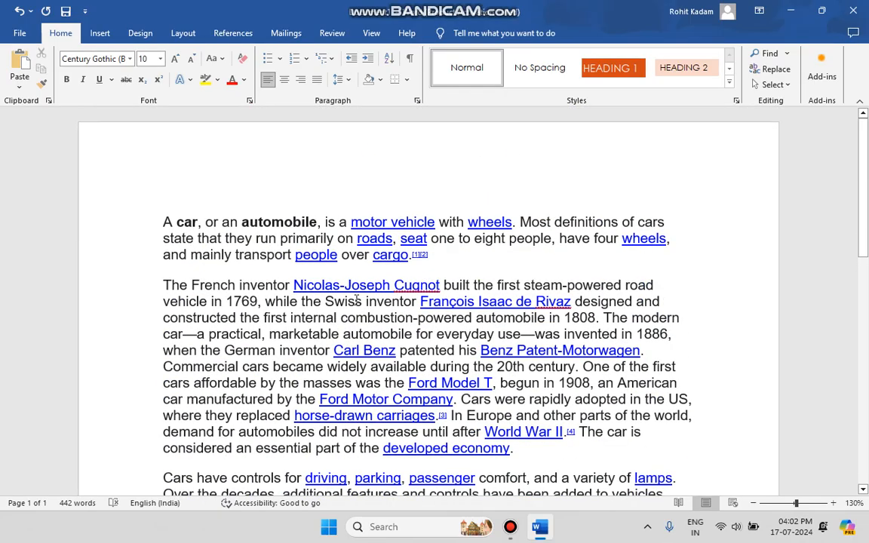
click(166, 222)
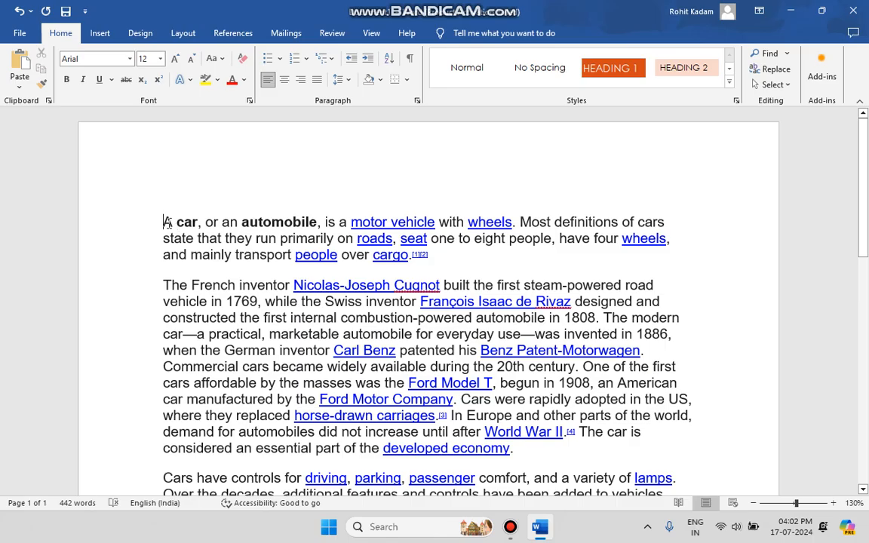
click(98, 33)
click(150, 88)
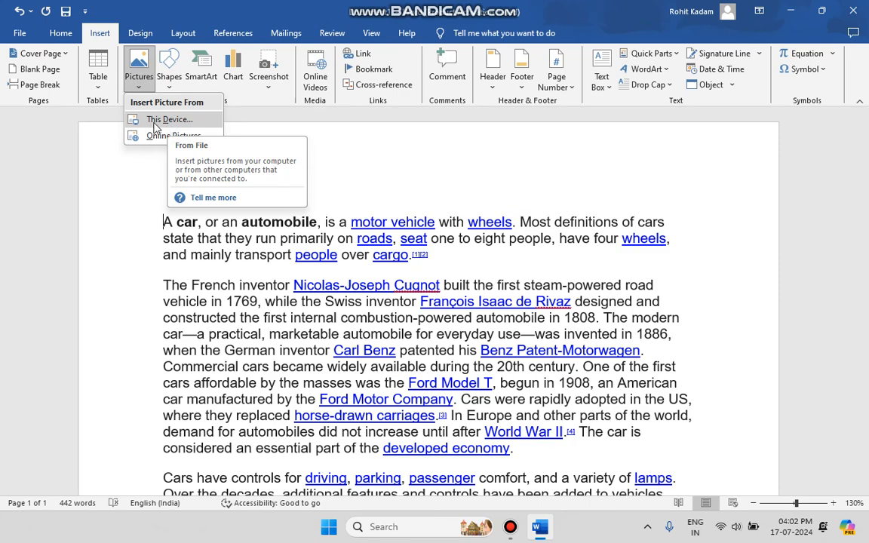
click(168, 127)
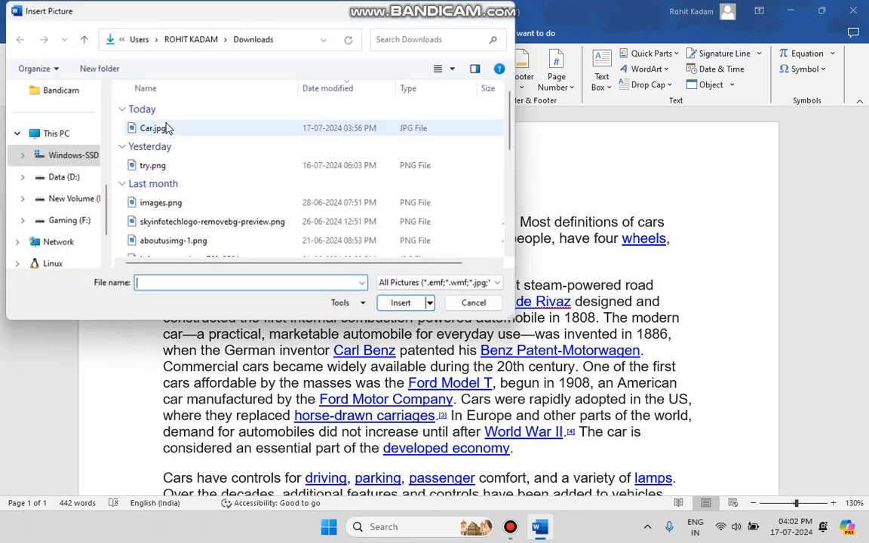
click(169, 130)
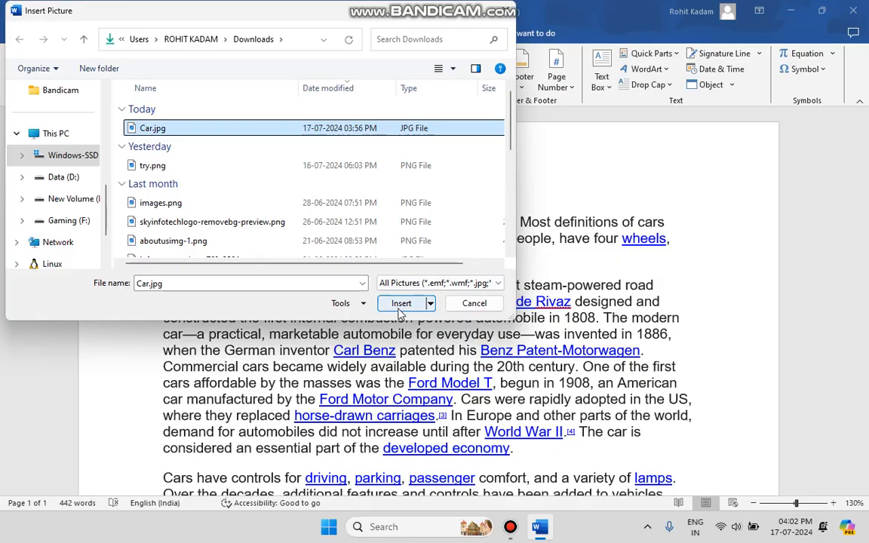
click(396, 302)
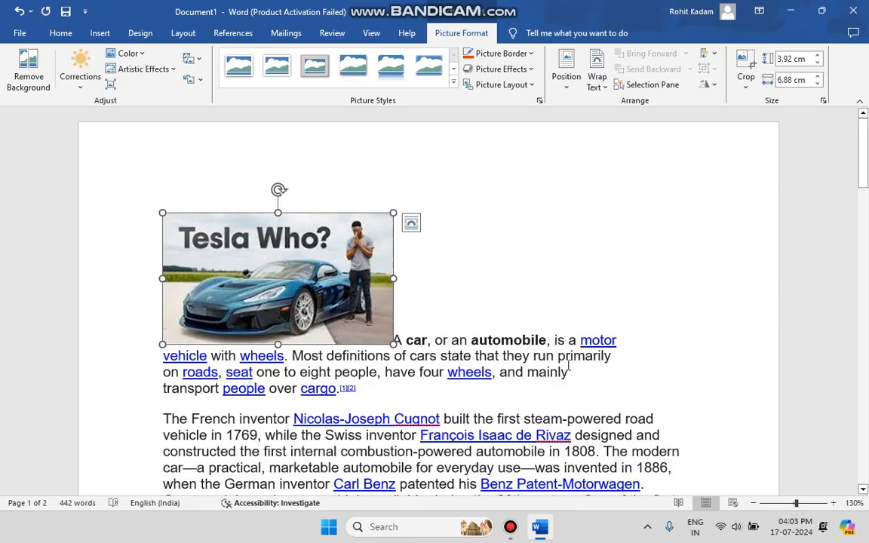
Examine the correction, color, artistic effect, change-picture and reset options available for the inserted car picture.
click(451, 354)
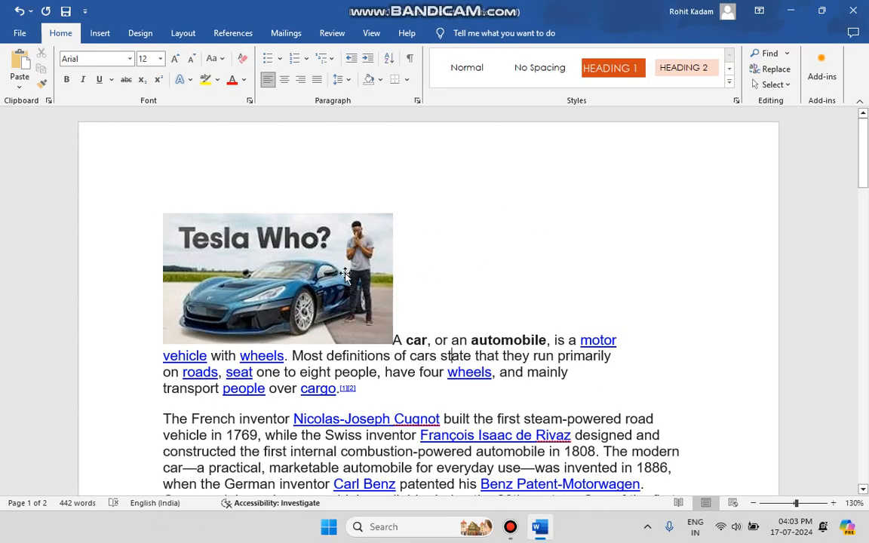
click(346, 276)
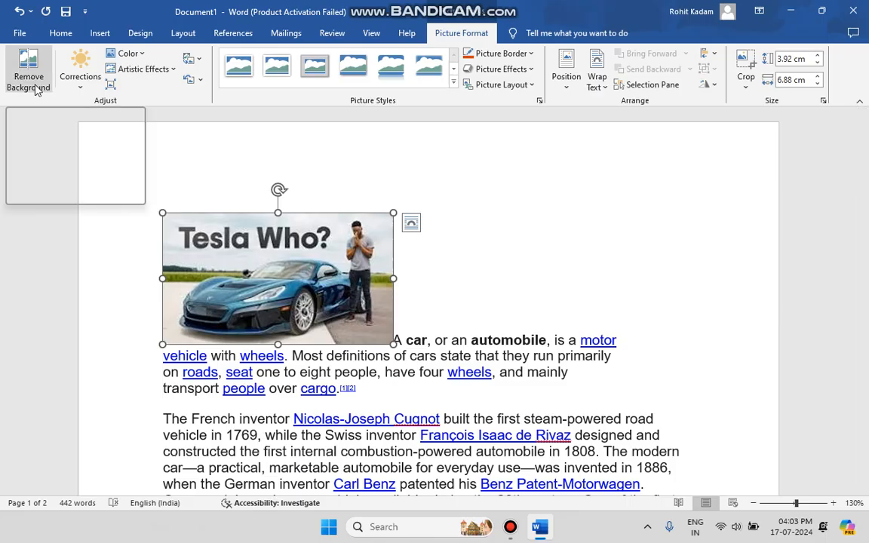
click(80, 75)
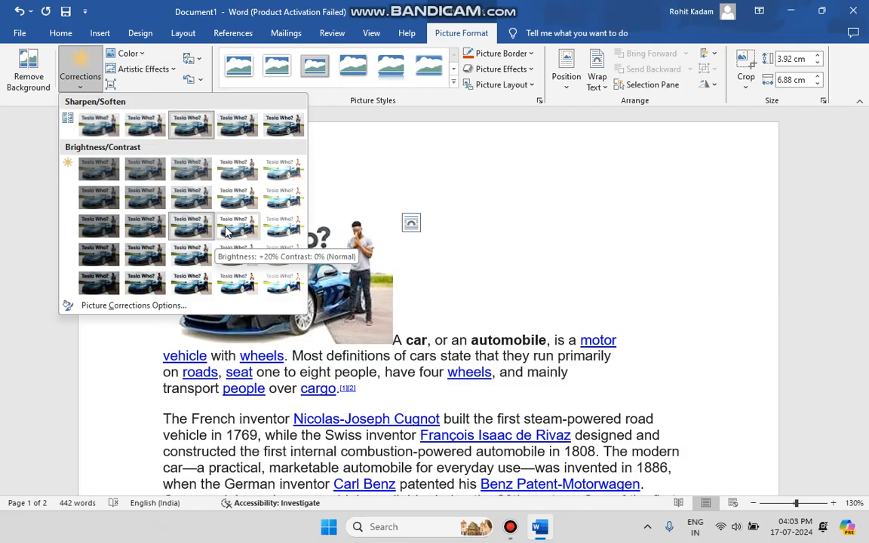
click(128, 52)
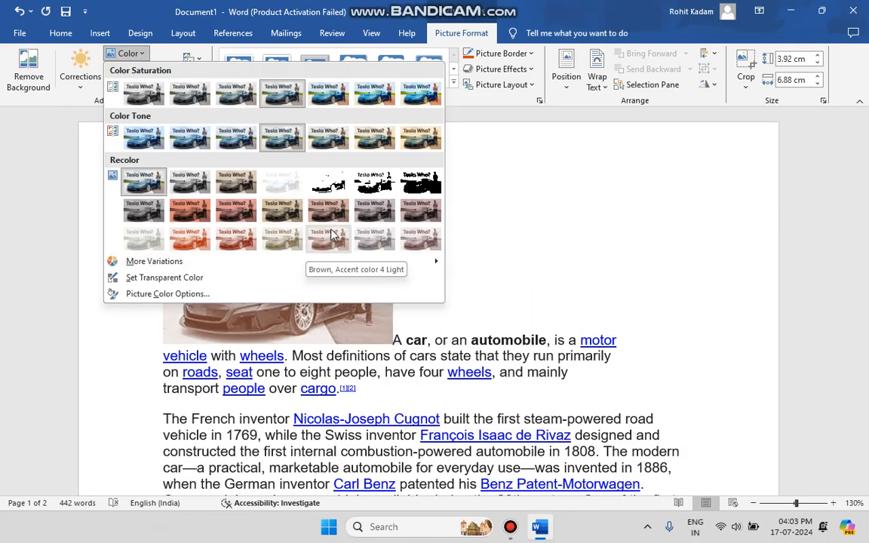
click(140, 32)
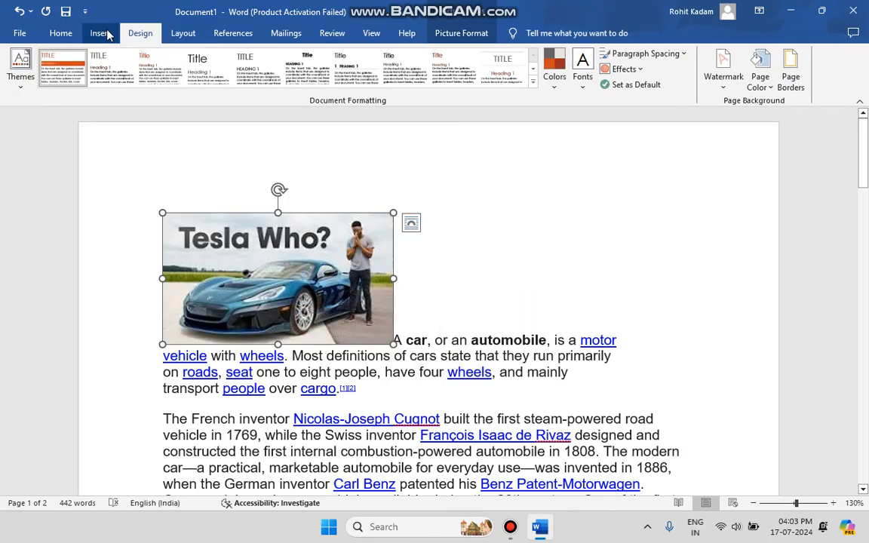
click(452, 32)
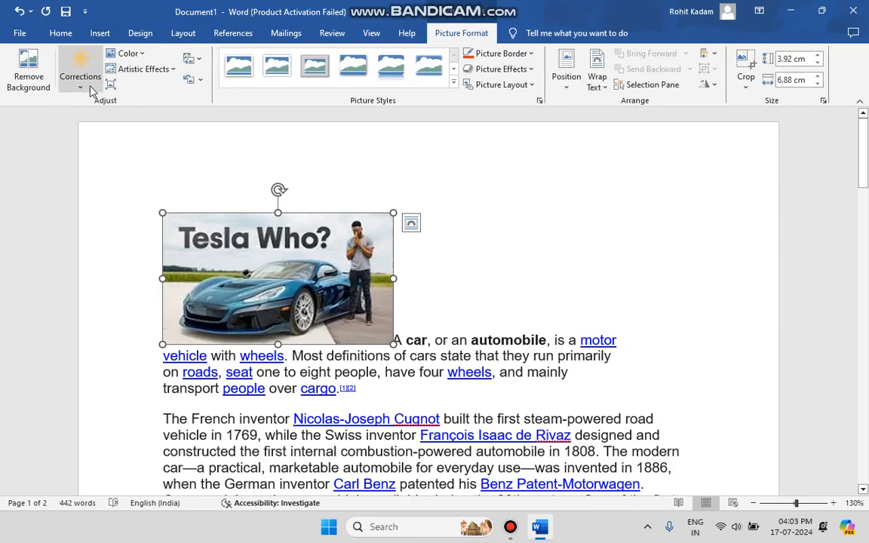
click(139, 69)
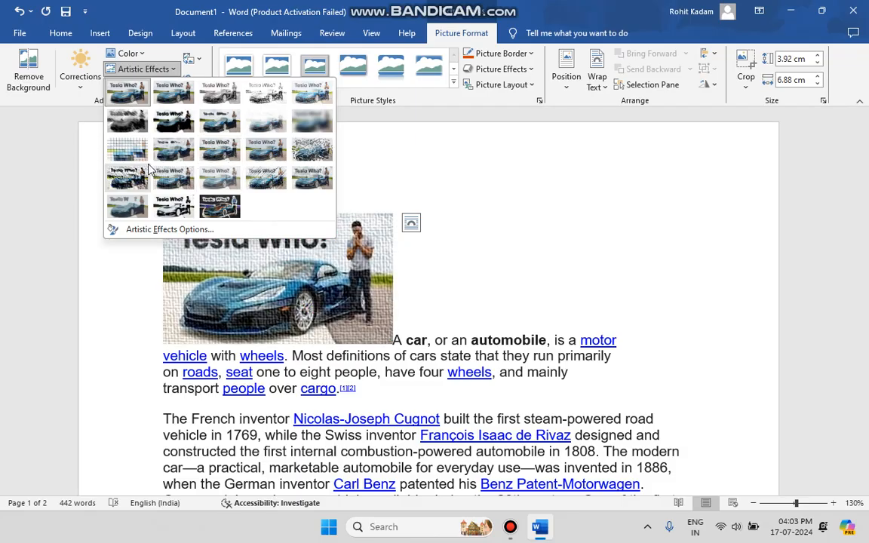
click(135, 67)
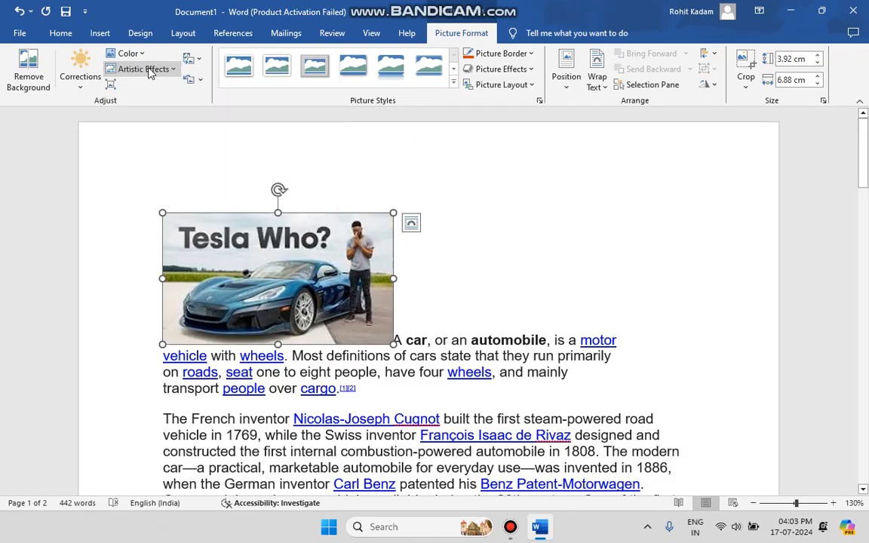
click(202, 60)
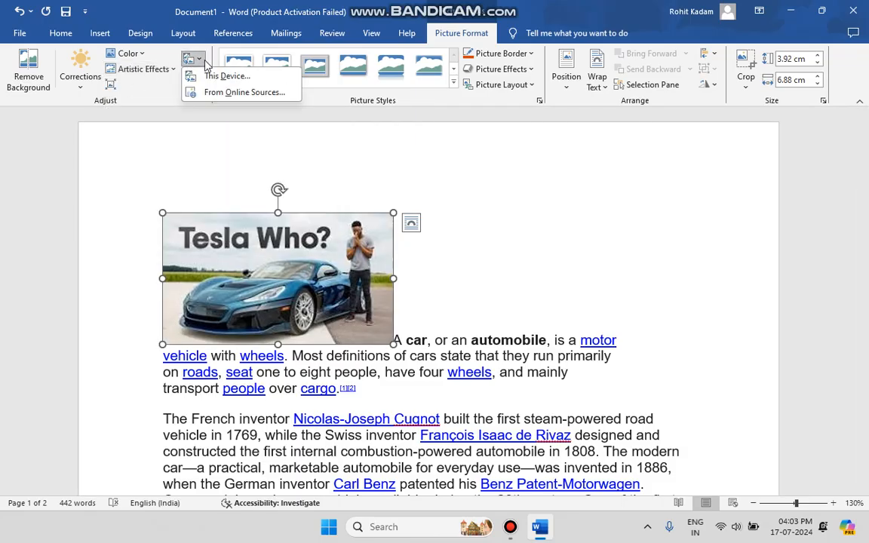
click(203, 60)
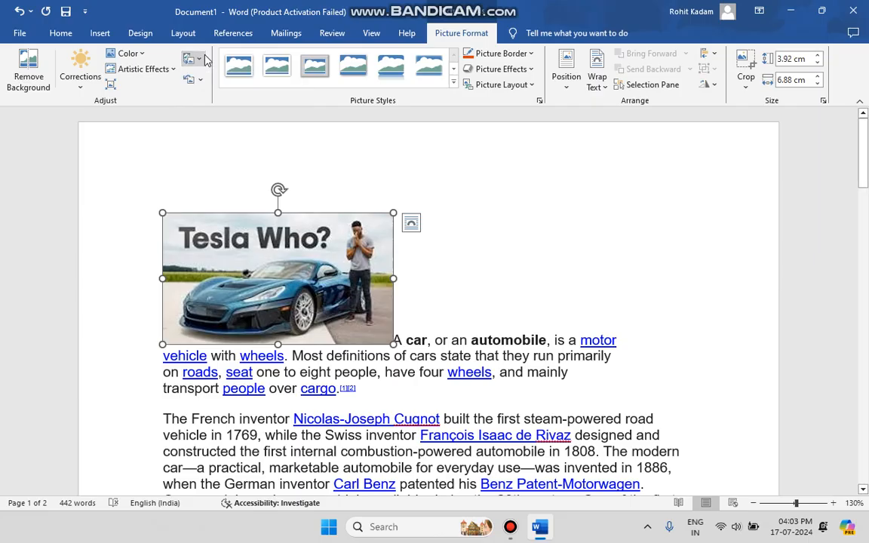
click(197, 80)
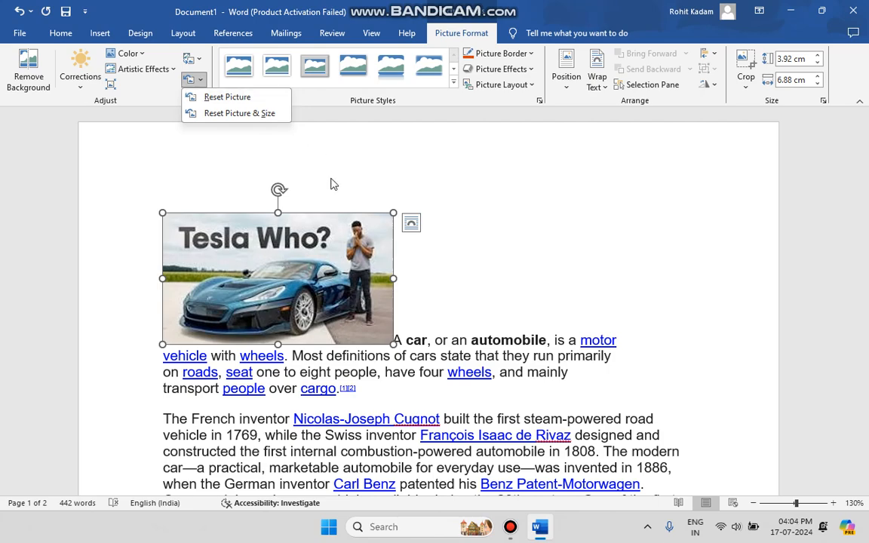
click(148, 102)
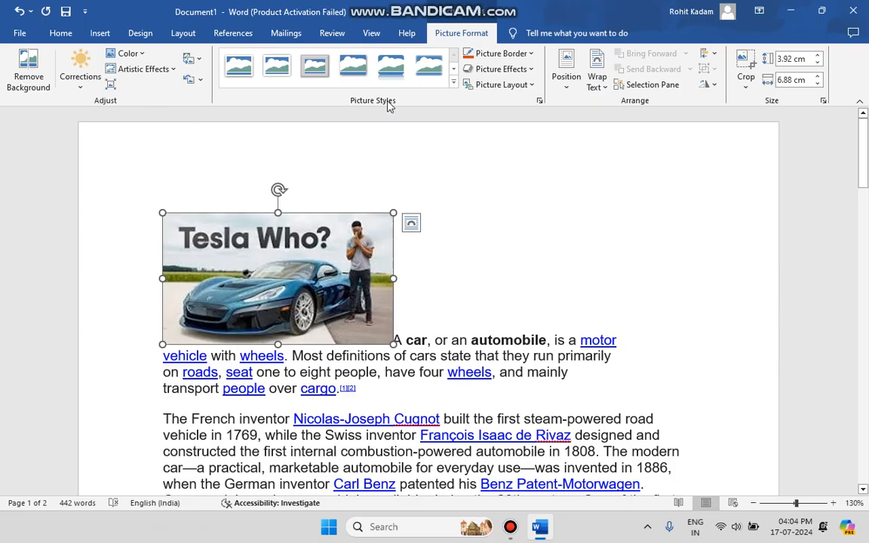
Examine the styles, border colors and effect presets available for the car picture.
click(453, 83)
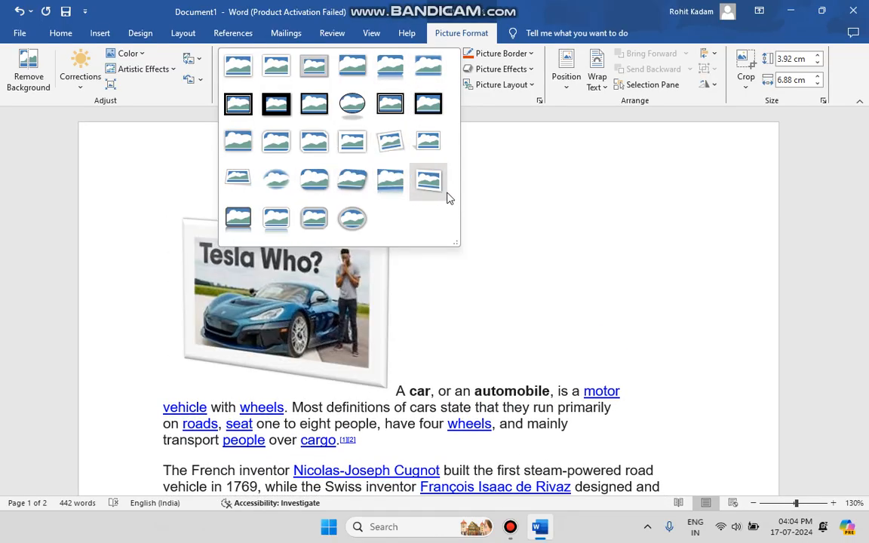
click(447, 39)
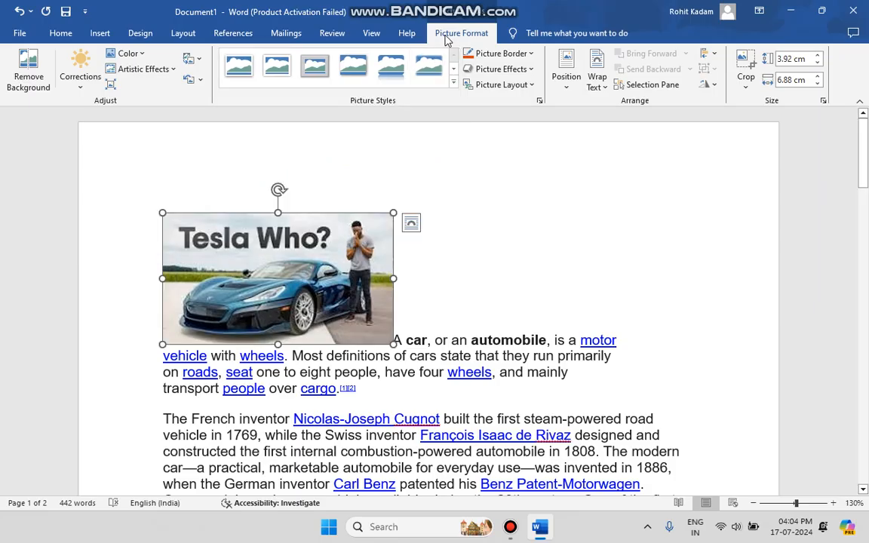
click(522, 55)
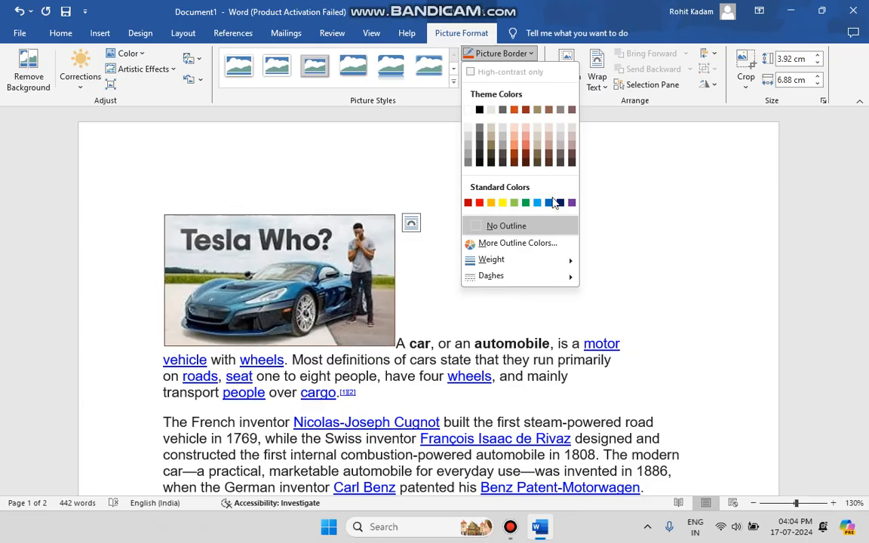
click(509, 54)
click(501, 68)
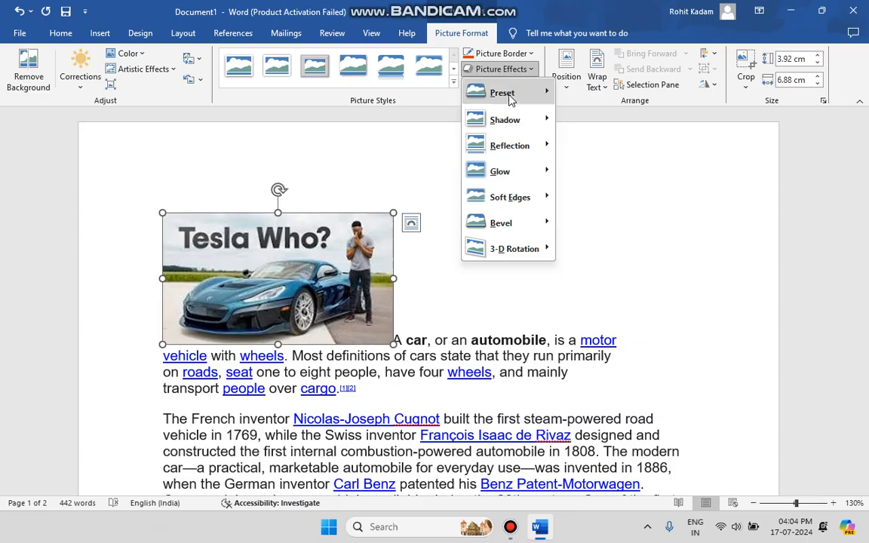
mouse_move(511, 103)
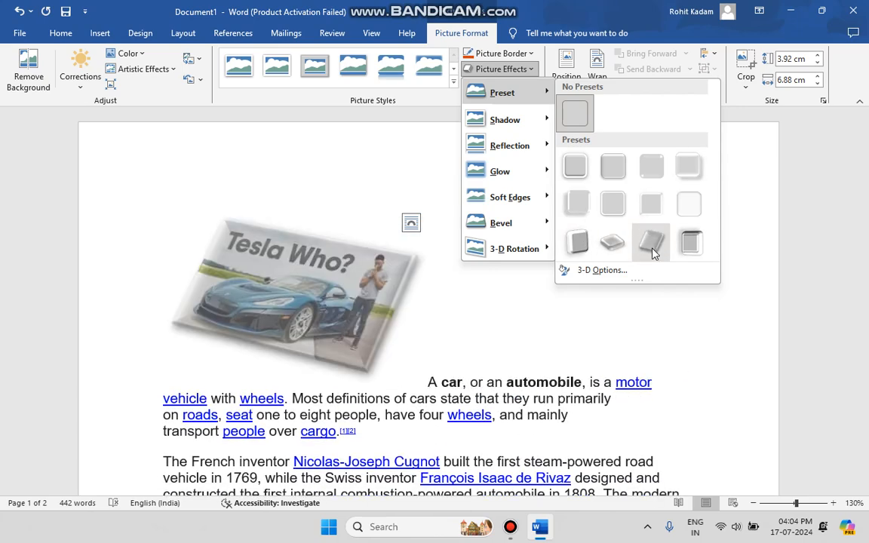
click(504, 70)
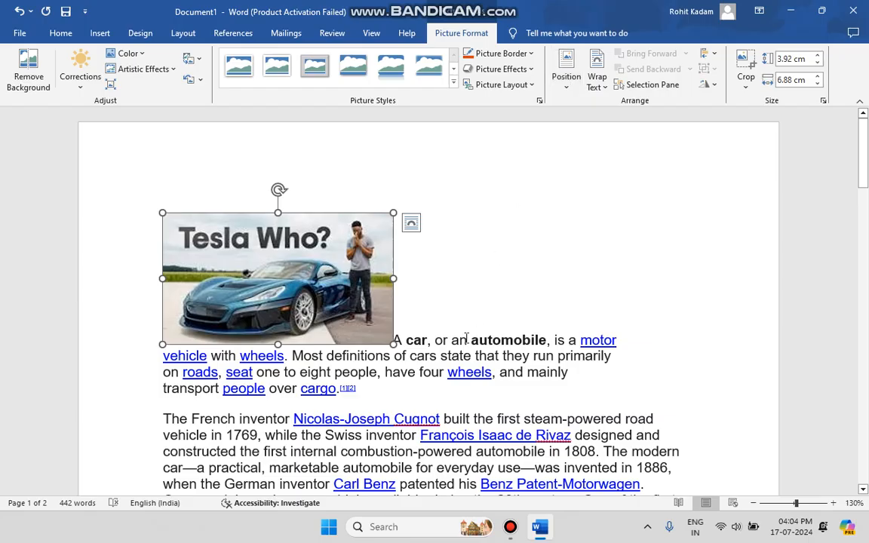
drag(405, 336, 462, 242)
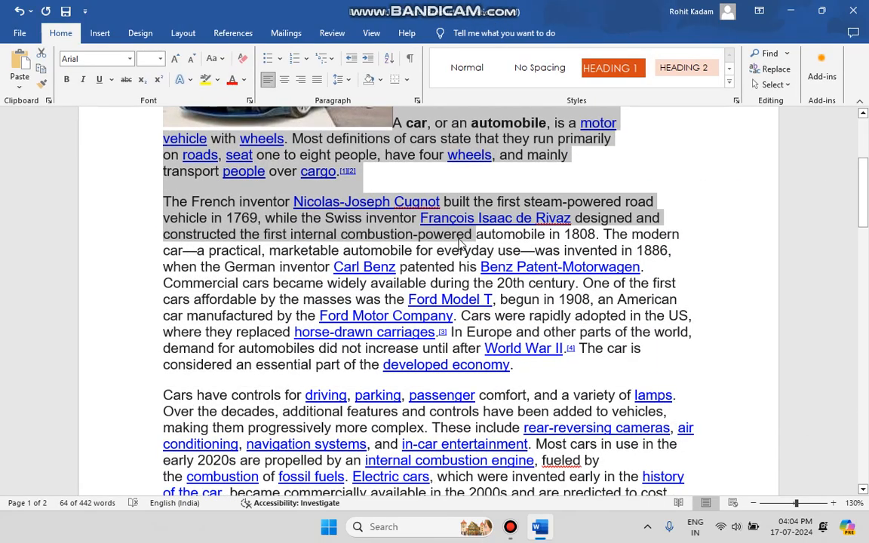
click(461, 245)
scroll(460, 251, up, 4)
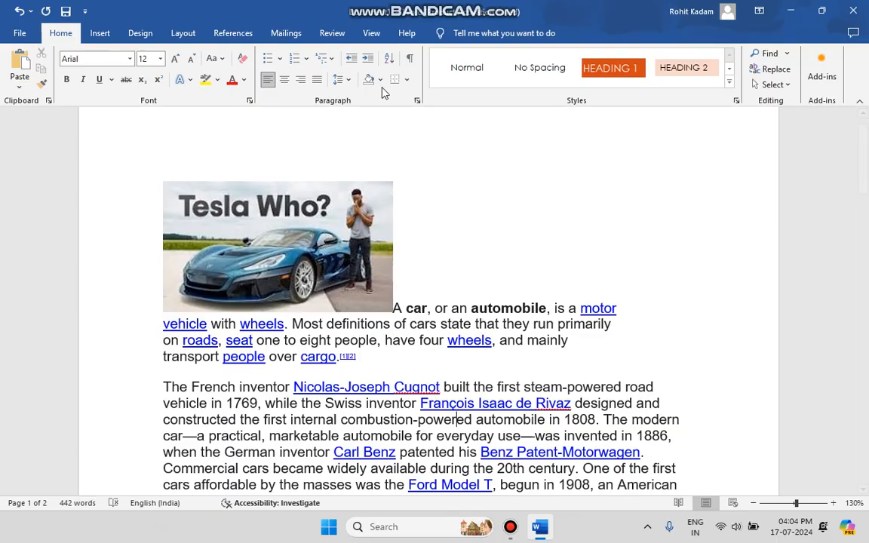
Position the car picture in the middle center of the page with text wrapping.
click(304, 219)
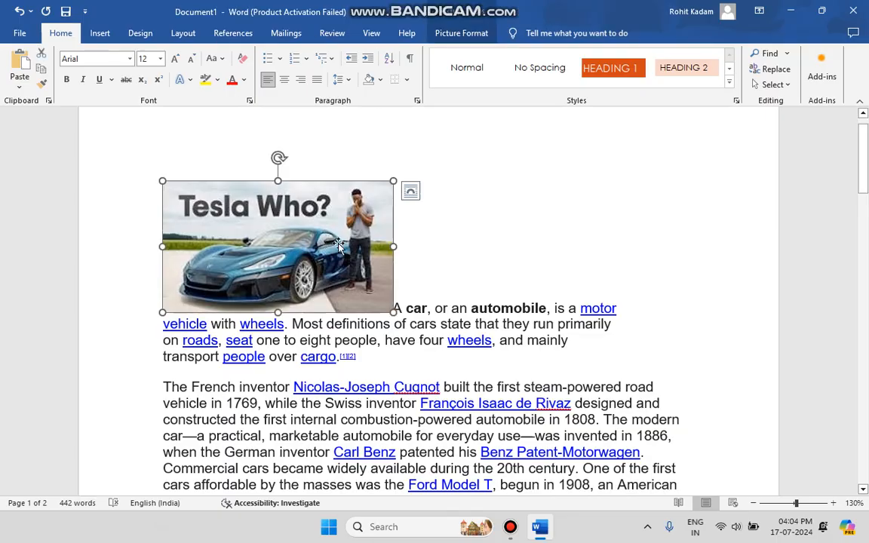
click(449, 33)
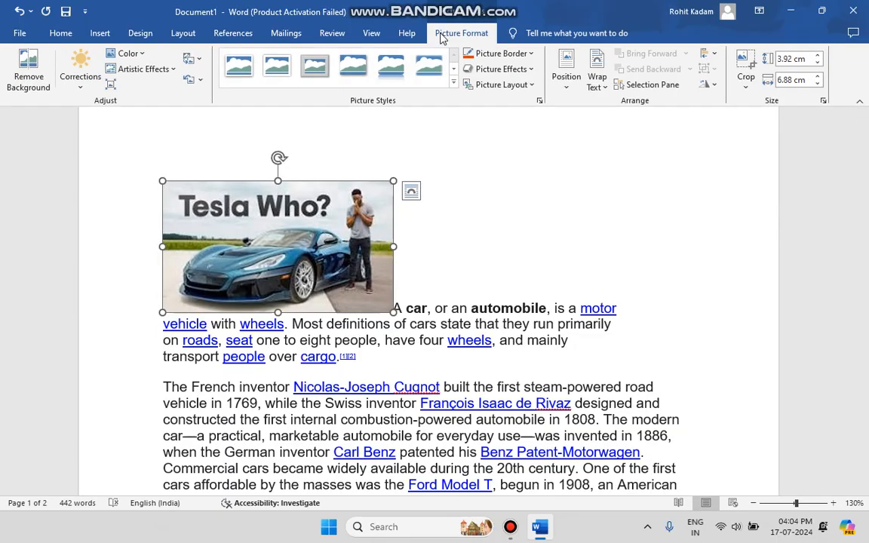
click(567, 75)
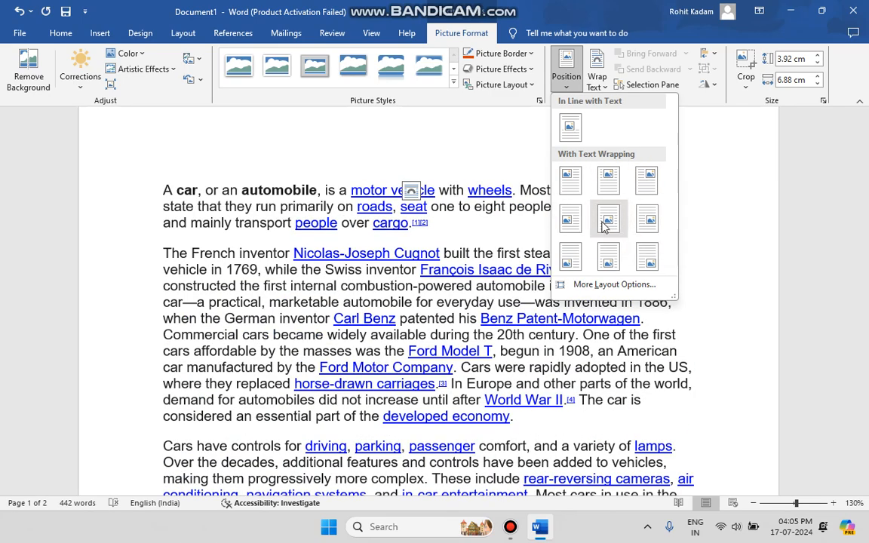
click(605, 227)
scroll(511, 329, down, 10)
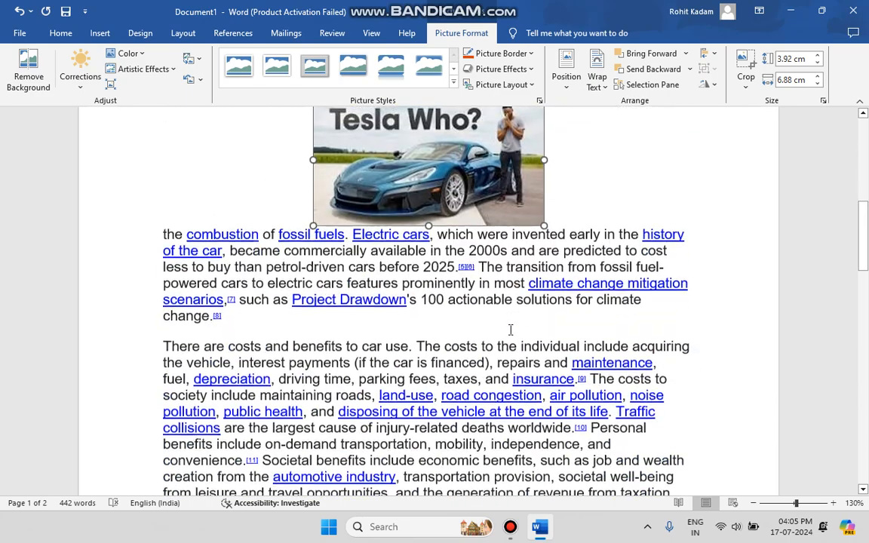
scroll(511, 330, up, 10)
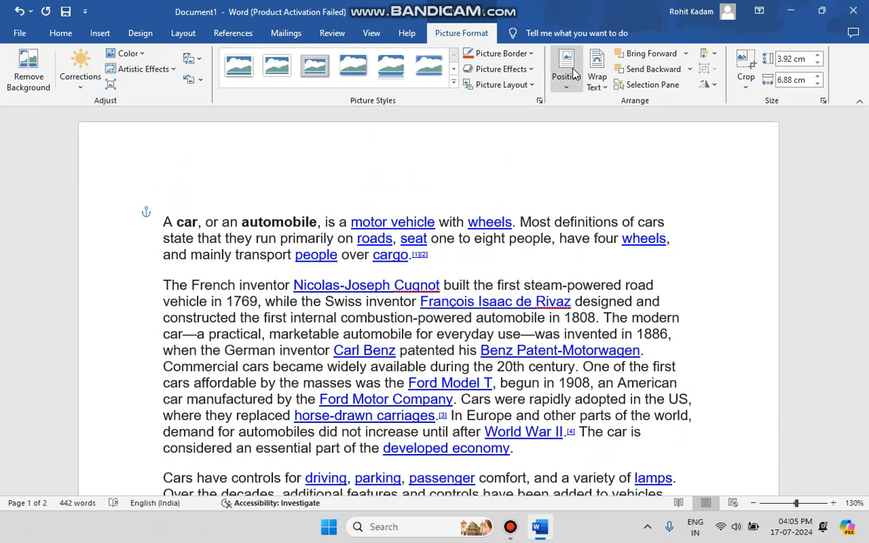
Position the car picture in the top left of the page with the article text wrapped around it.
click(572, 74)
click(571, 180)
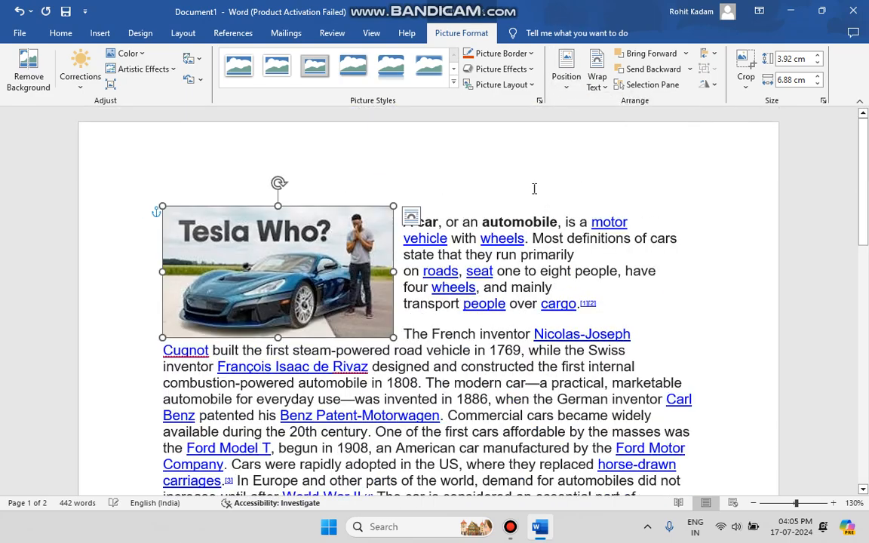
click(512, 329)
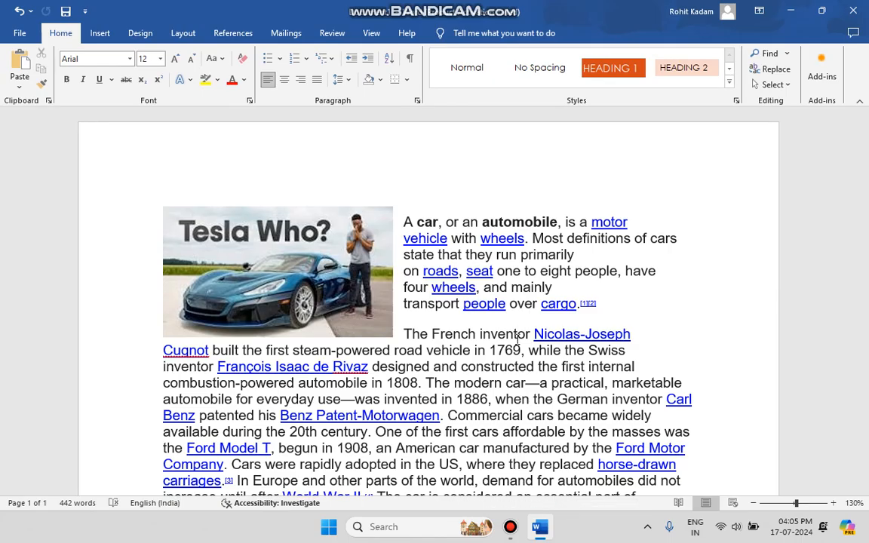
Look over the categories of shapes available for insertion.
click(99, 33)
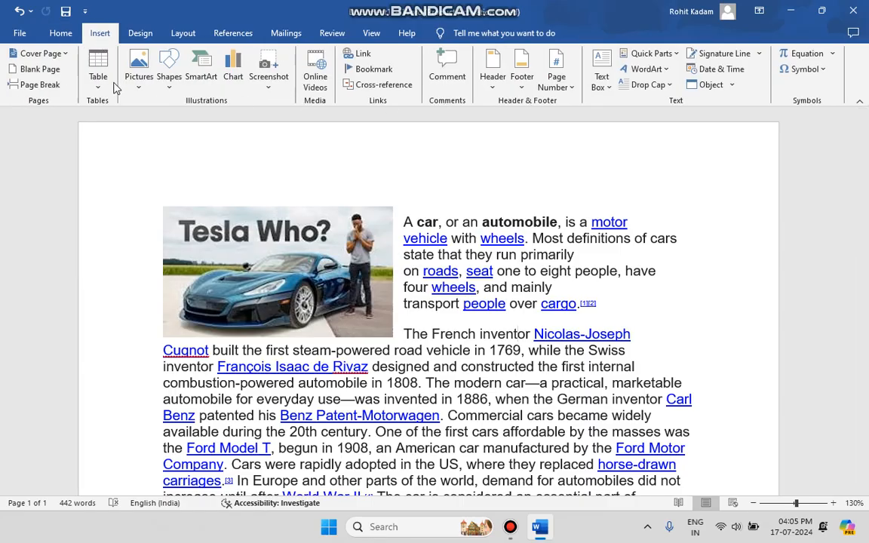
click(170, 83)
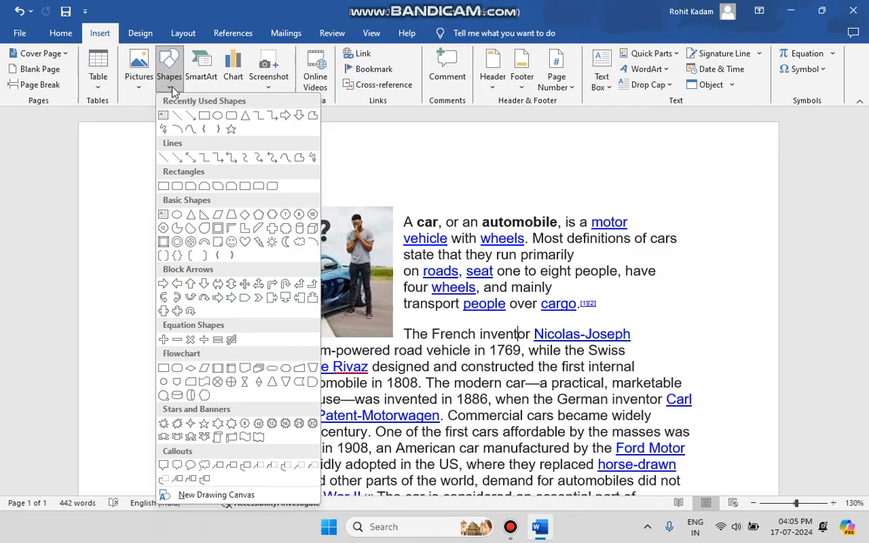
click(460, 315)
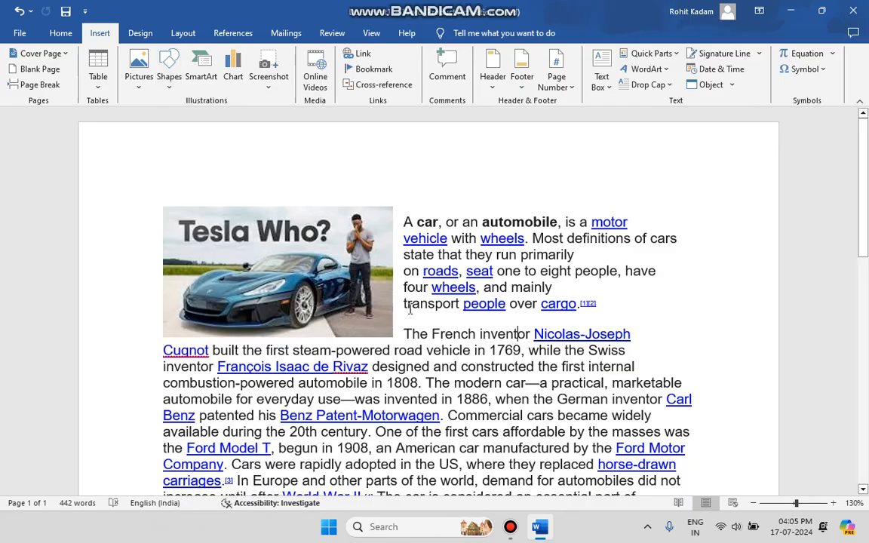
Delete all the article text together with the car picture from the document.
drag(196, 204, 347, 541)
key(Delete)
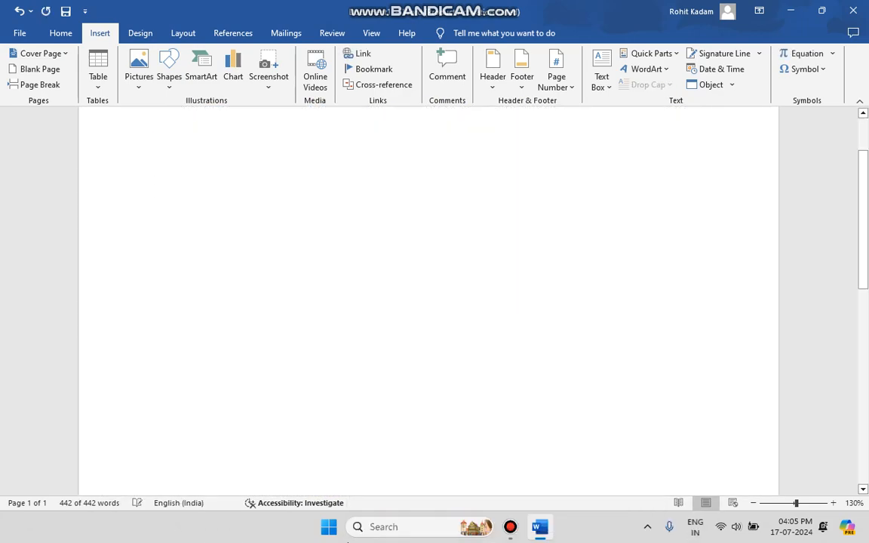
Draw a left brace about 2.9 cm high and 2.9 cm wide near the upper left of the empty page.
click(169, 82)
click(208, 131)
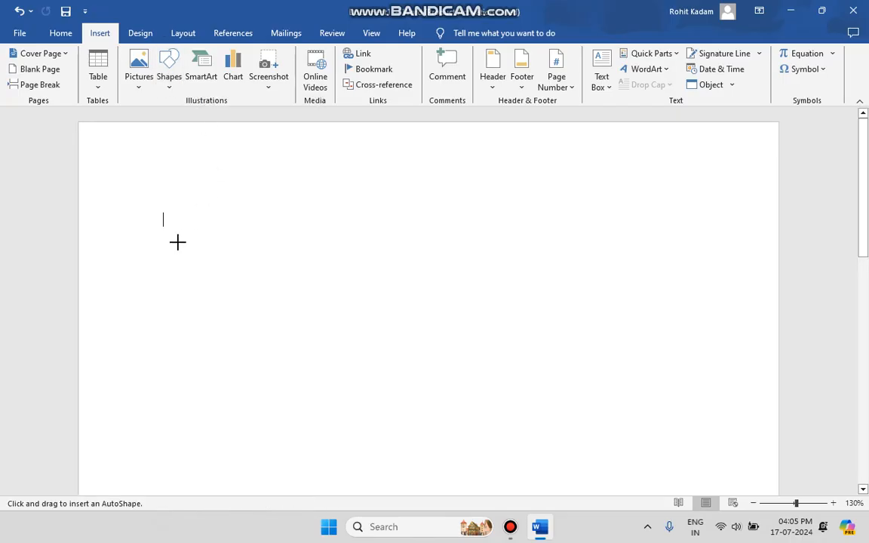
drag(177, 242, 274, 340)
click(373, 320)
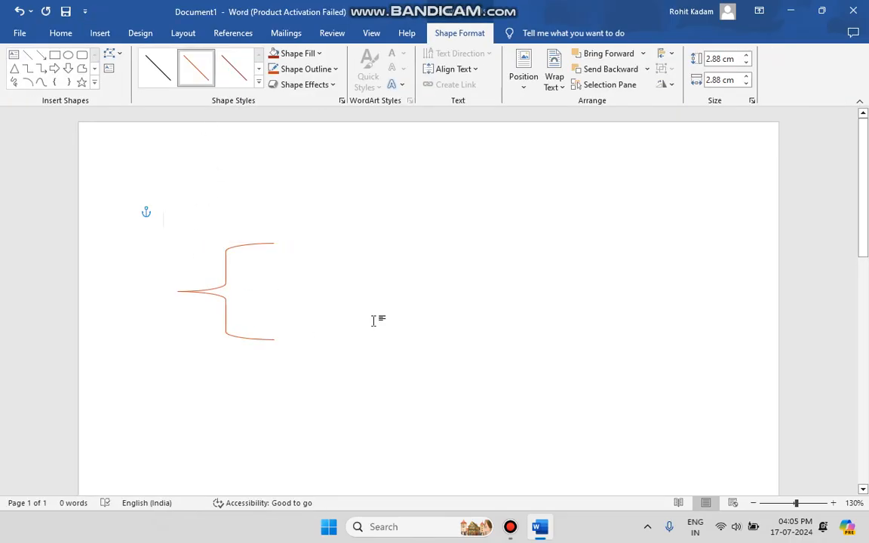
Draw an oval about 3 cm high and 3.8 cm wide to the right of the brace.
click(99, 33)
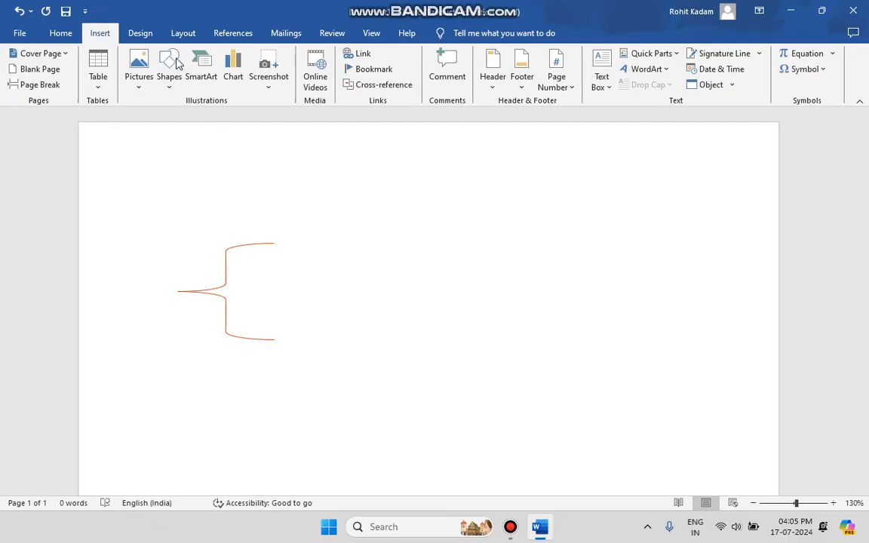
click(167, 83)
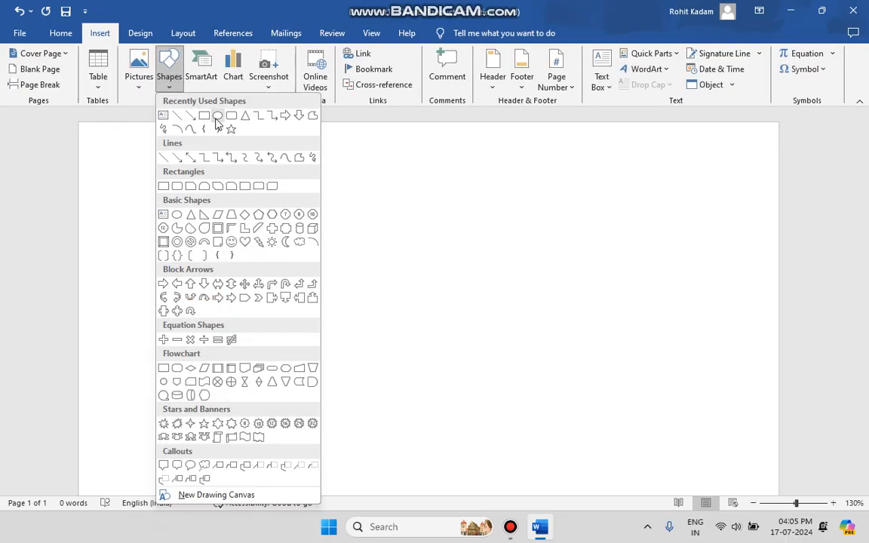
click(195, 115)
drag(441, 244, 567, 344)
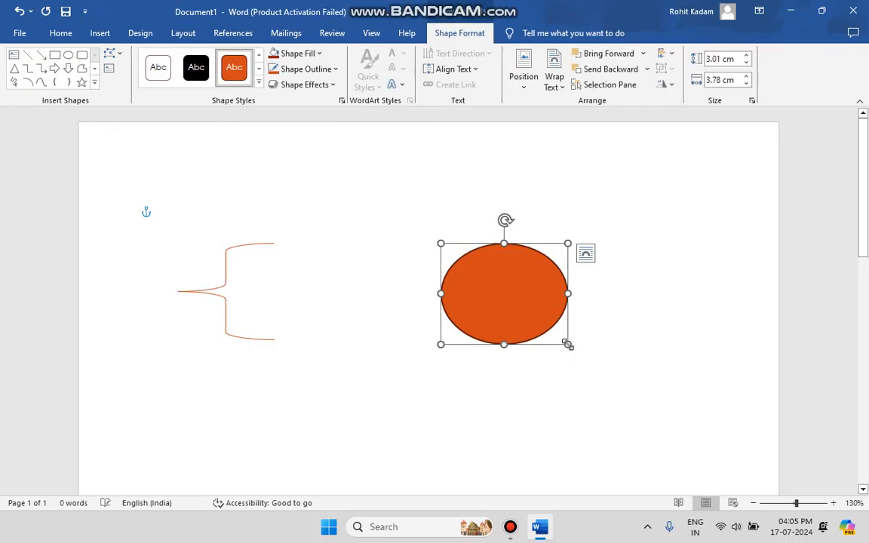
click(565, 385)
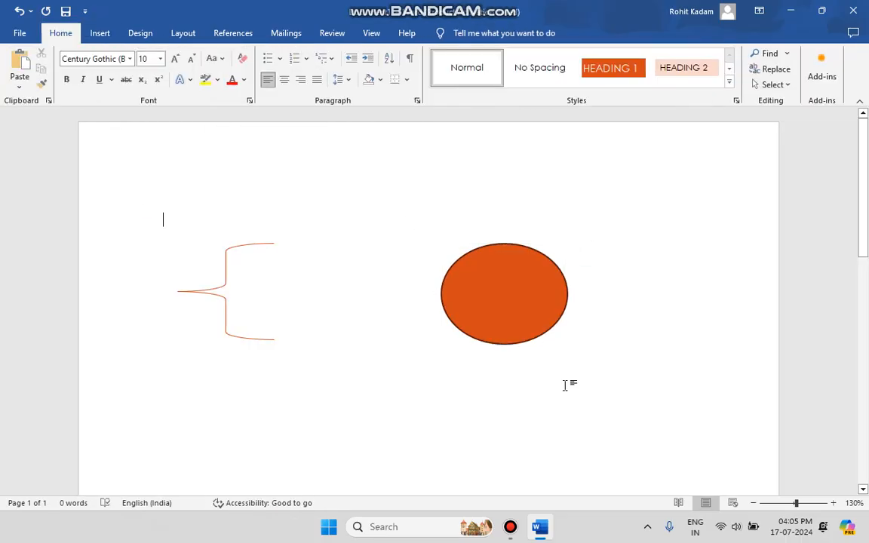
Draw an arrow pointing at the oval's upper-left edge, and enter the text lclvnsljnvljnsdz on the page's first line.
click(103, 33)
click(169, 77)
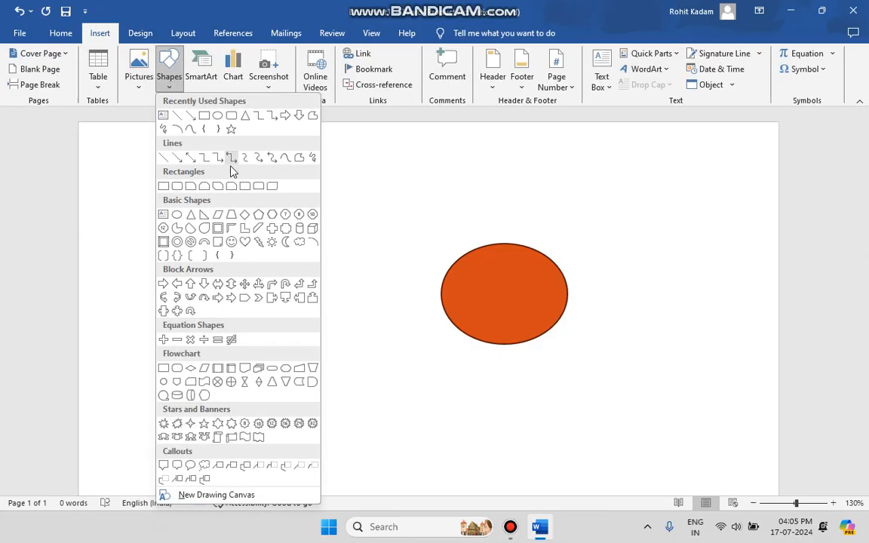
click(179, 161)
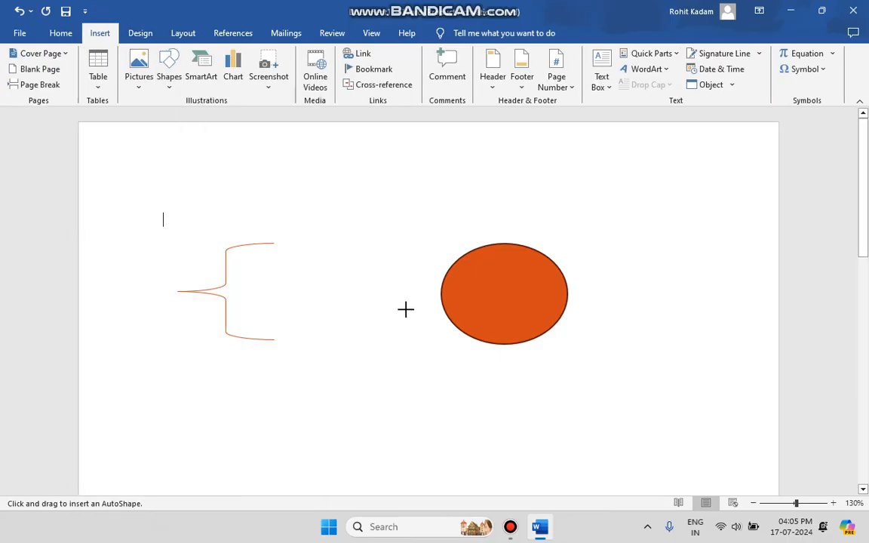
mouse_move(388, 210)
mouse_down()
mouse_move(423, 231)
mouse_move(448, 261)
mouse_up()
click(398, 283)
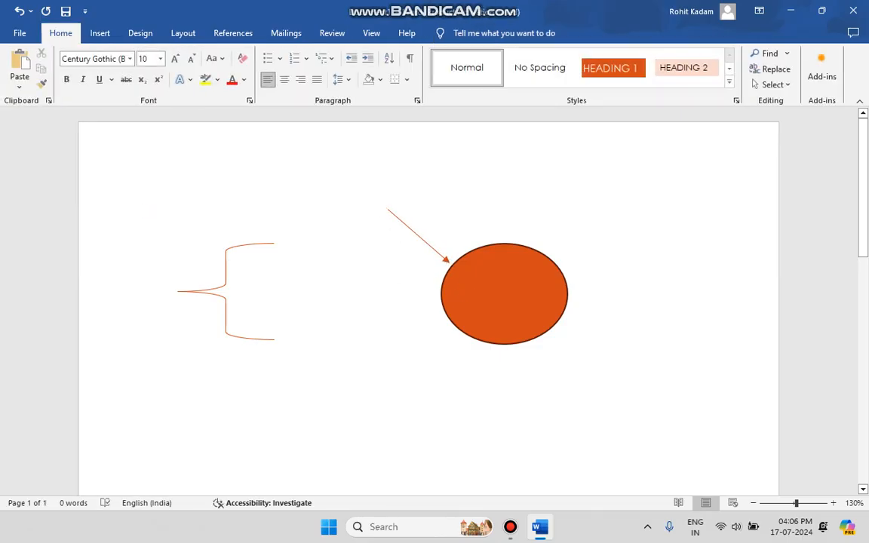
text(lclvnsljnvljnsdz)
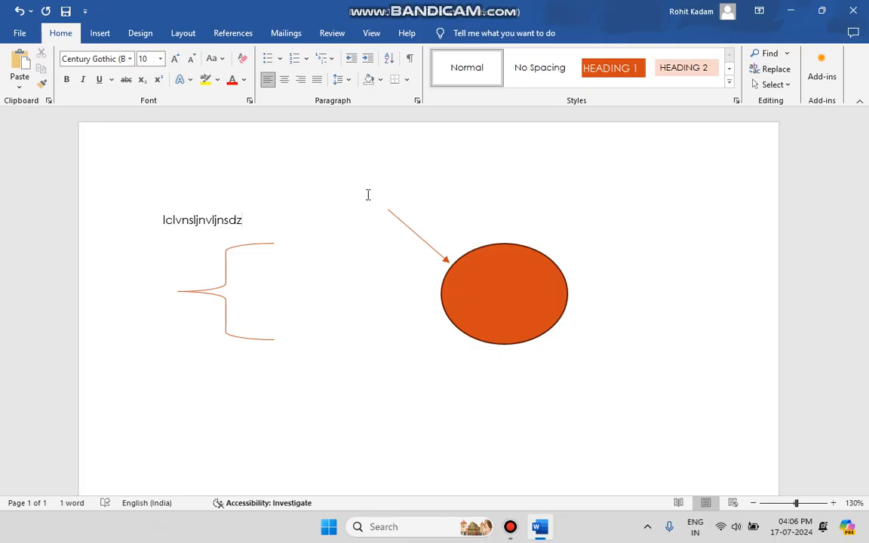
Browse the shape gallery from lines and basic shapes through to stars and banners.
click(97, 36)
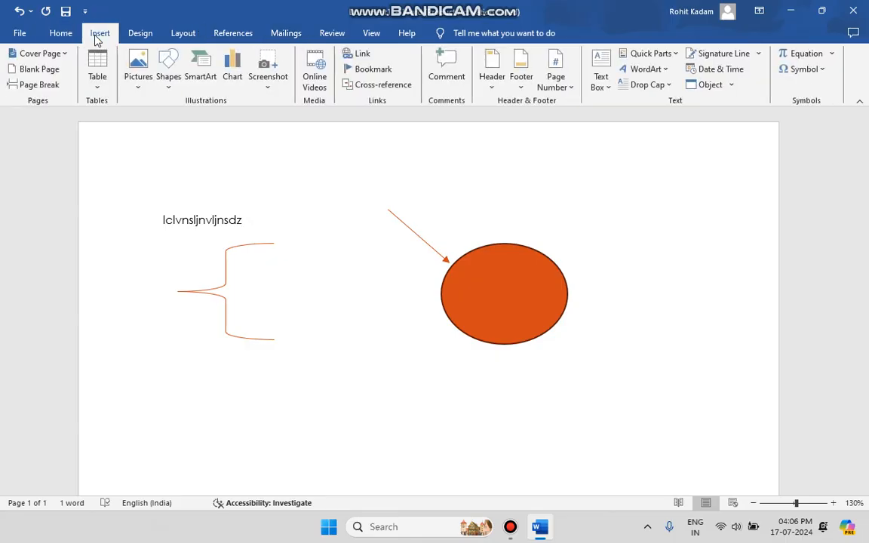
click(168, 74)
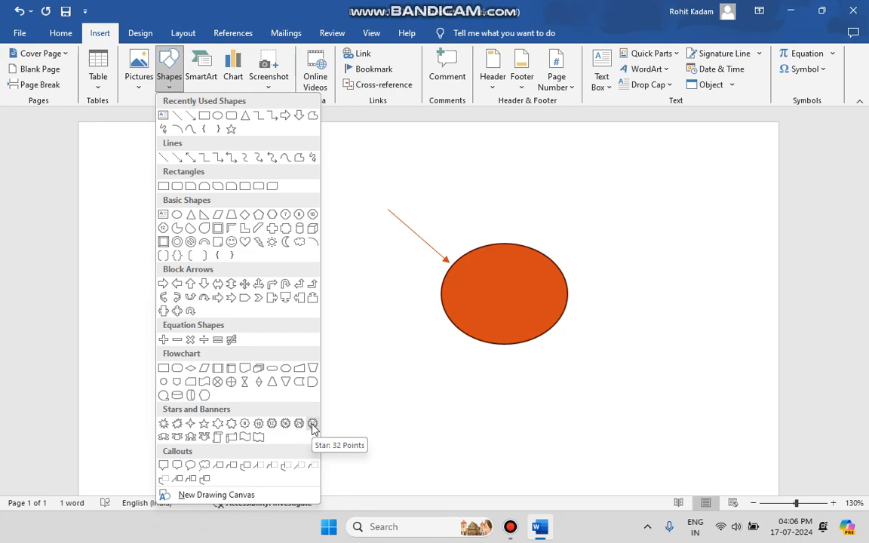
click(136, 169)
Undo the typed text, the arrow, the oval and the left brace.
click(19, 11)
click(18, 11)
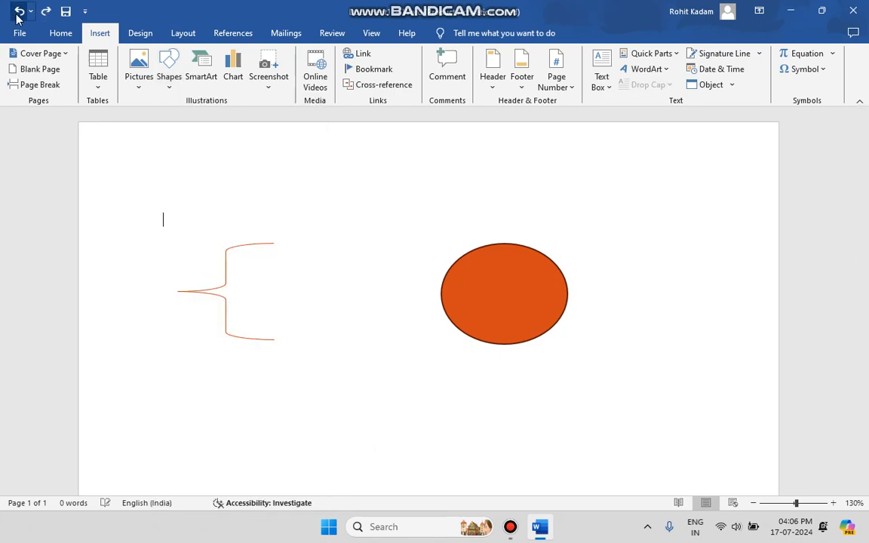
click(19, 12)
click(19, 11)
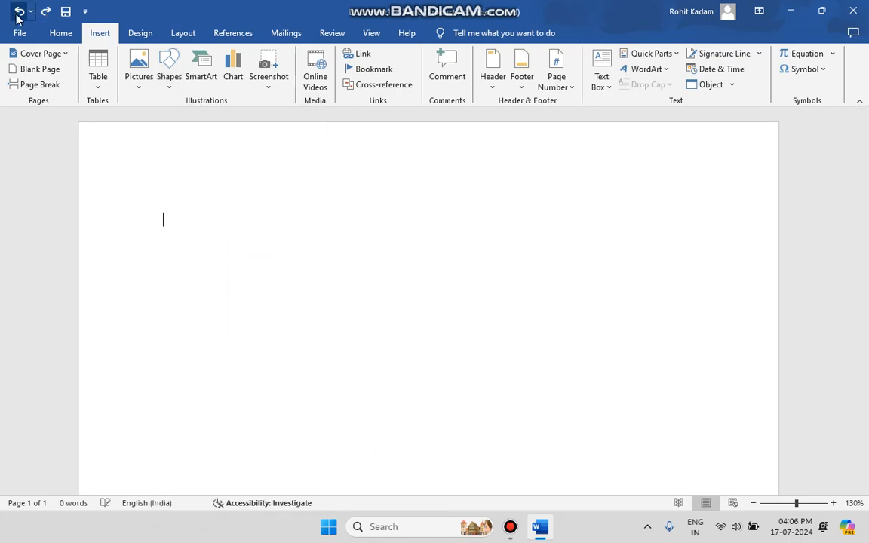
Look through the SmartArt graphic categories, including List, Process, Cycle and Matrix.
click(202, 75)
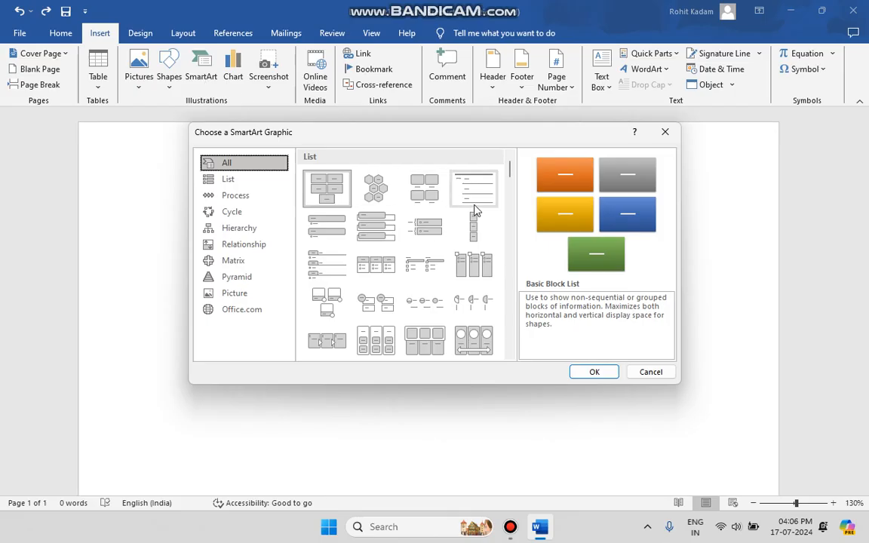
click(255, 181)
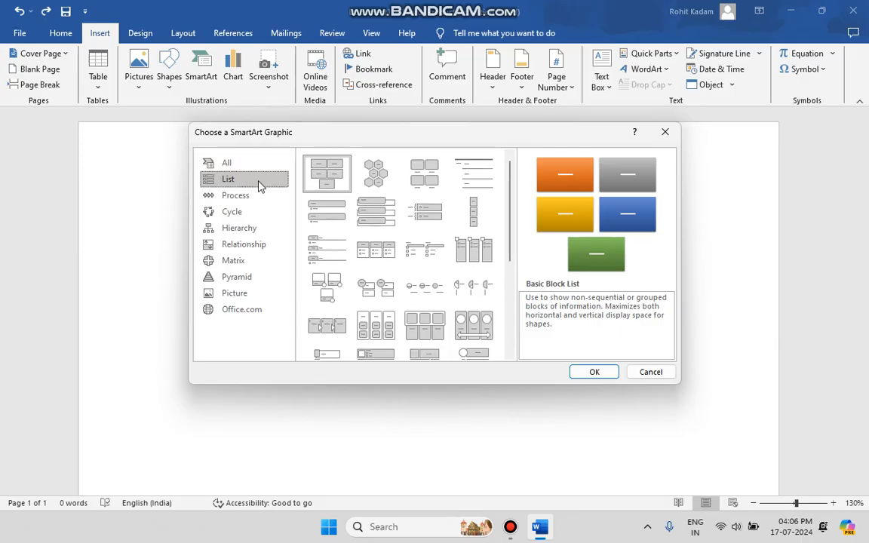
click(249, 192)
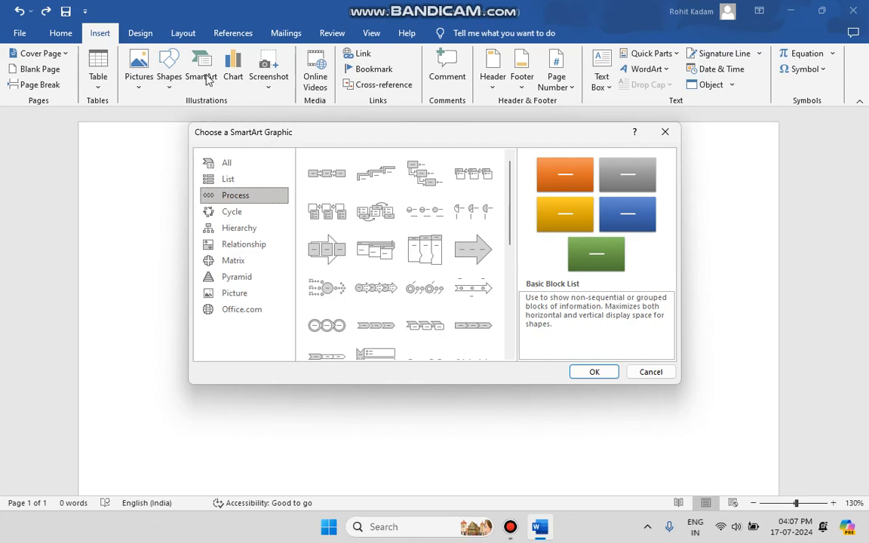
click(234, 165)
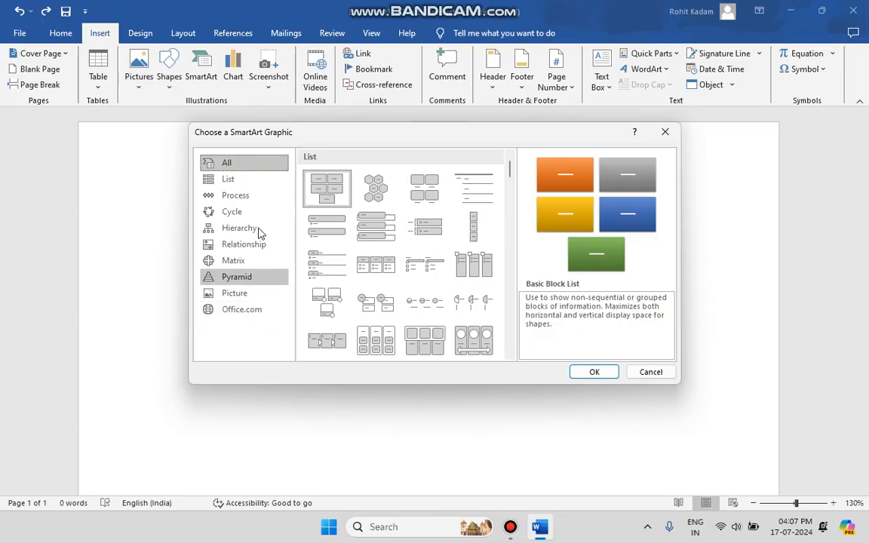
click(242, 199)
click(232, 212)
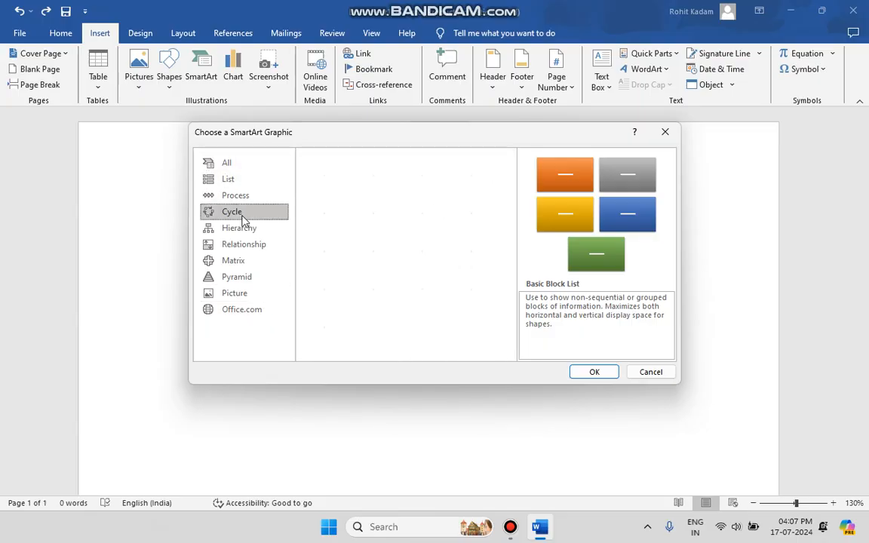
click(233, 261)
click(230, 163)
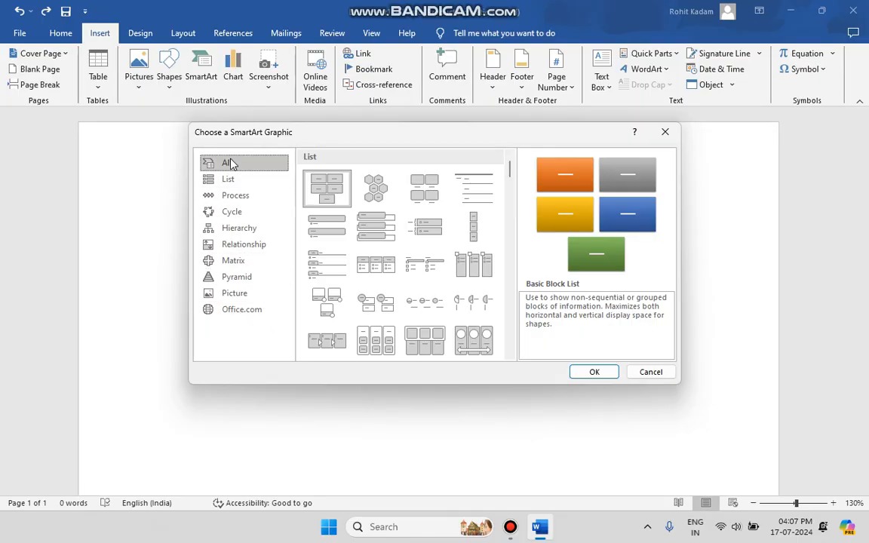
Insert a Basic Block List SmartArt graphic from the List category.
click(235, 180)
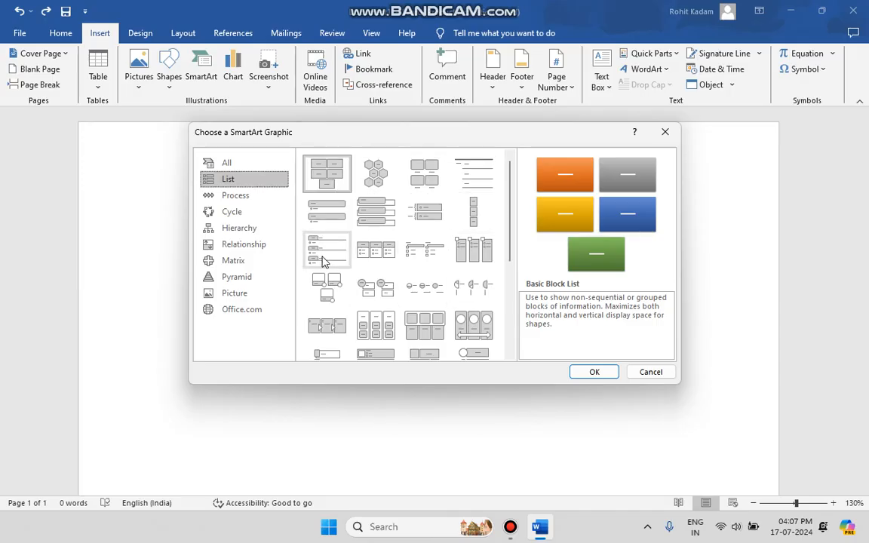
click(315, 170)
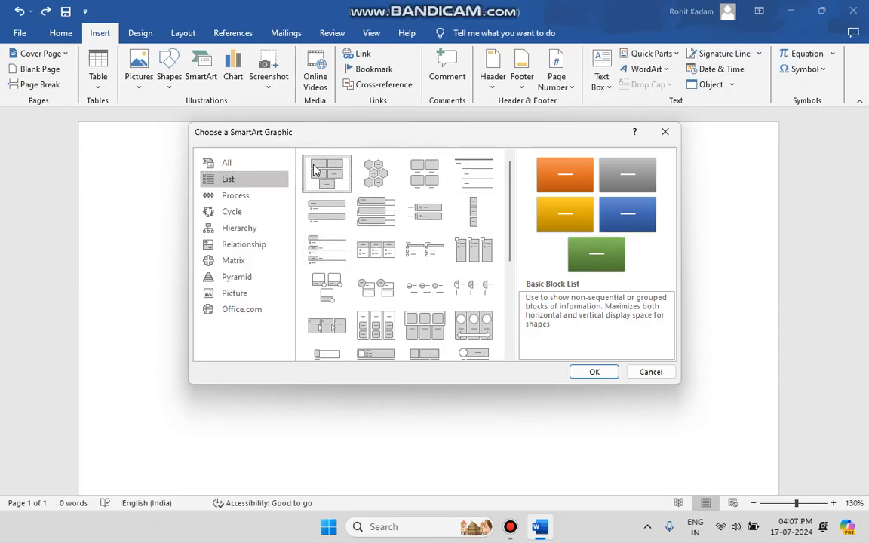
click(574, 372)
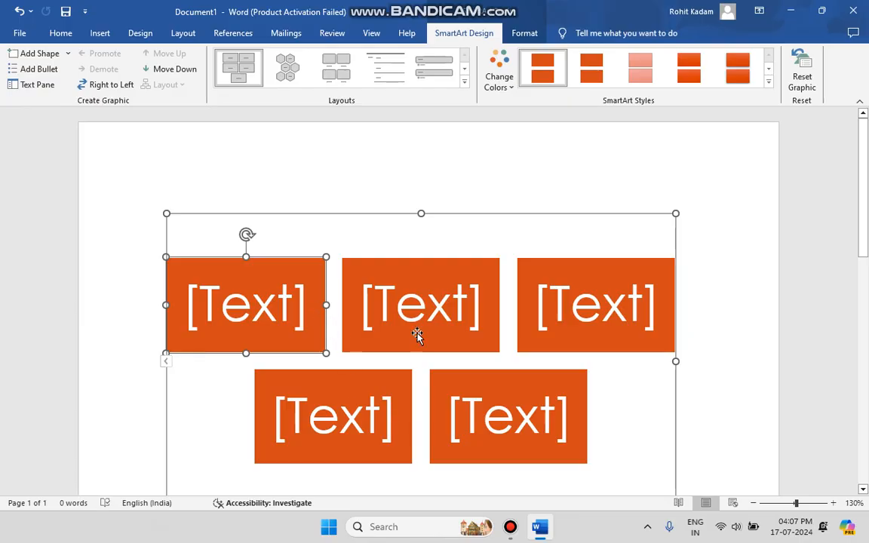
Look over the rectangle shapes in the shape gallery to compare them with the block list's boxes.
click(110, 34)
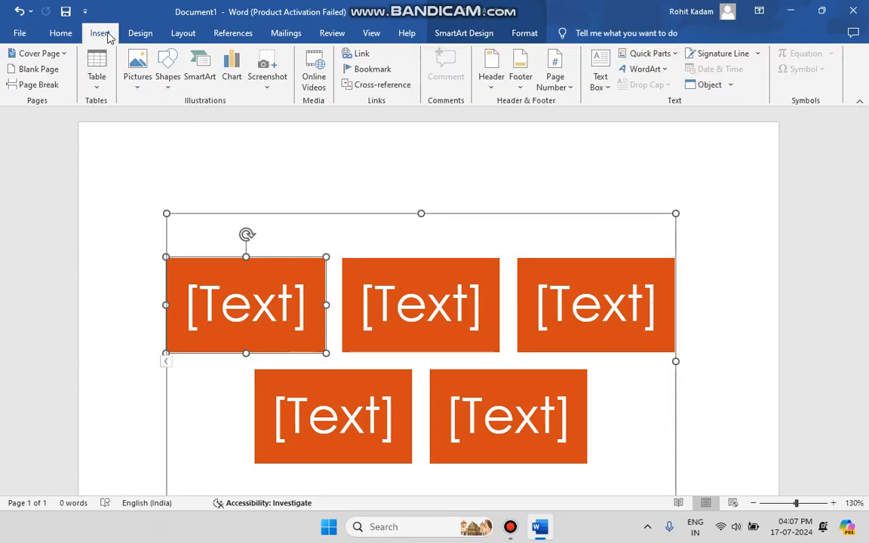
click(170, 82)
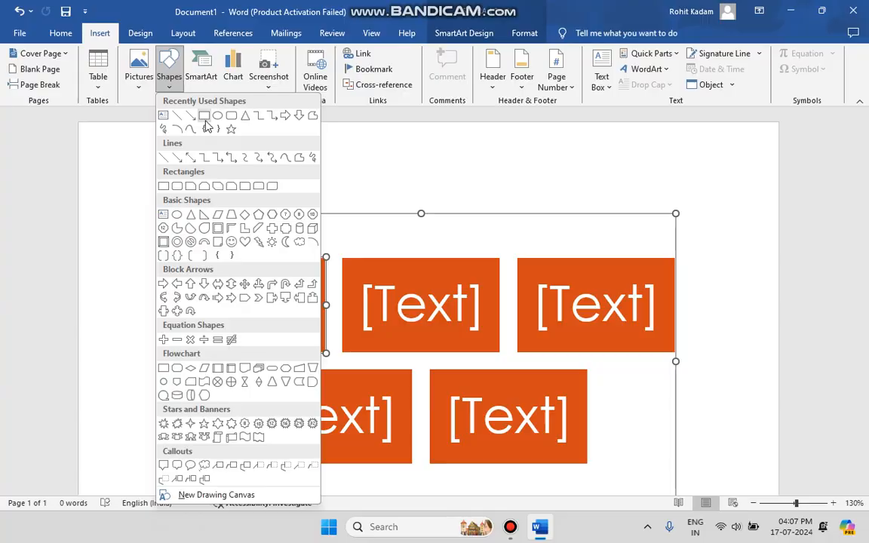
click(498, 234)
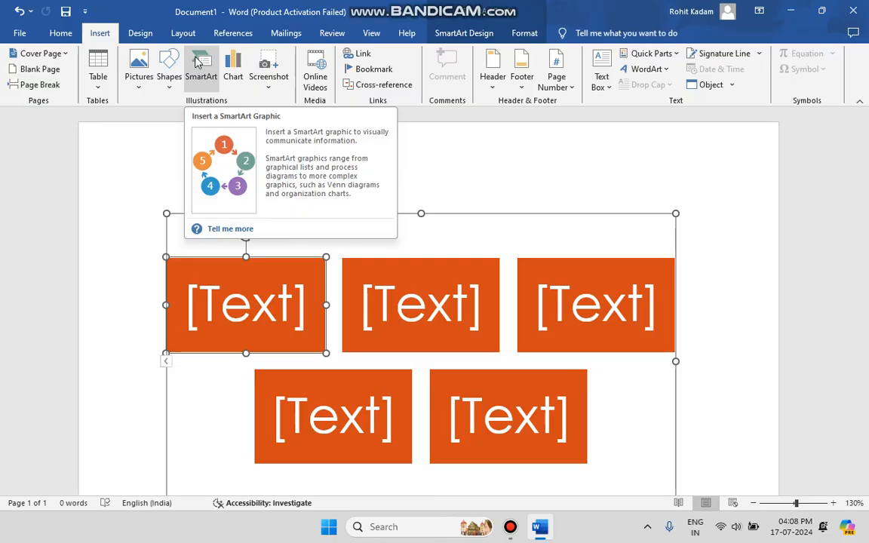
Preview alternative list layouts on the block list graphic without applying one, and delete the whole graphic.
click(465, 248)
click(462, 34)
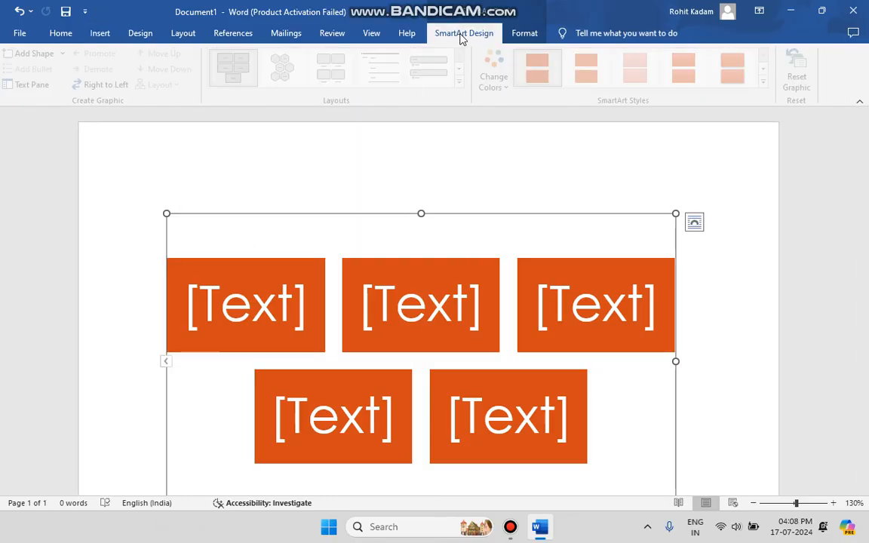
click(464, 81)
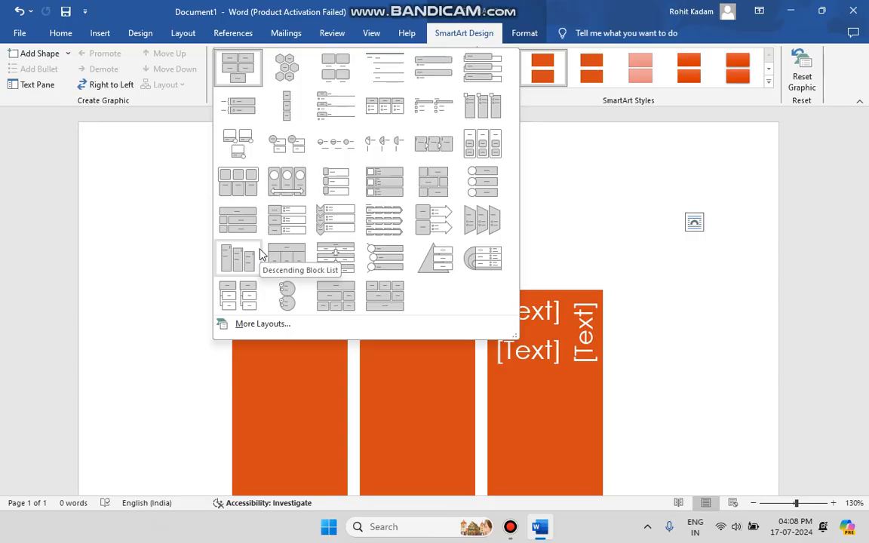
click(754, 347)
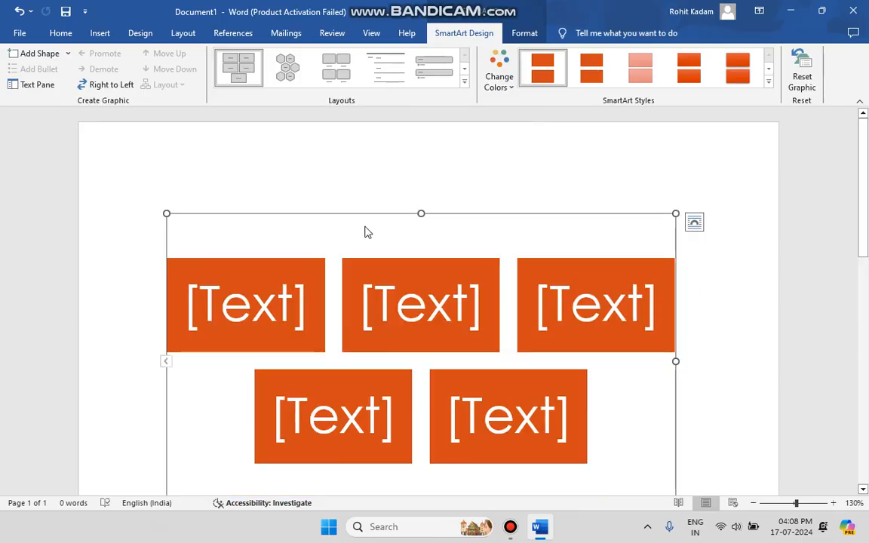
key(Delete)
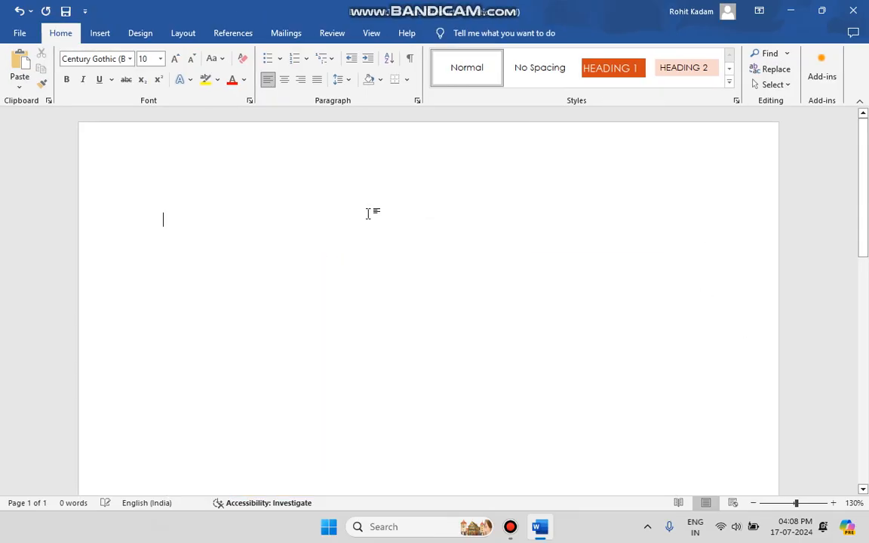
Insert a Basic Process SmartArt graphic from the Process category.
click(105, 35)
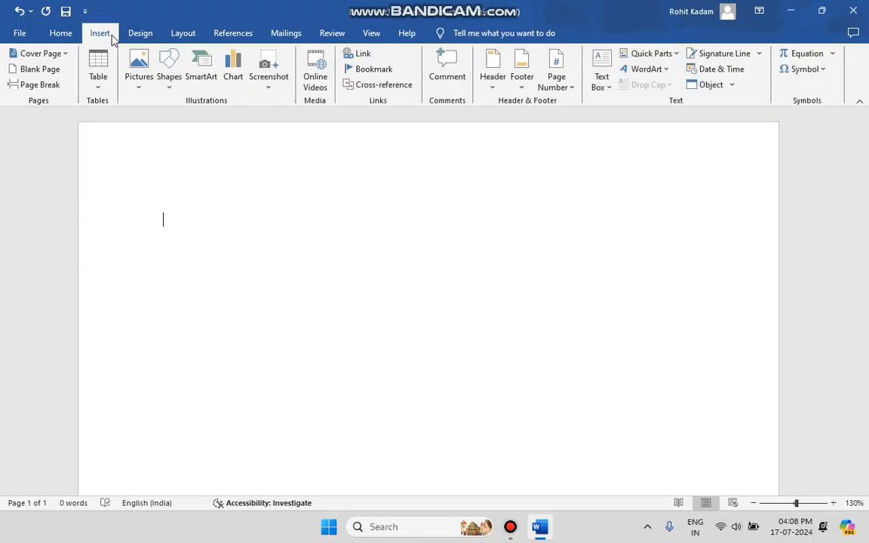
click(210, 83)
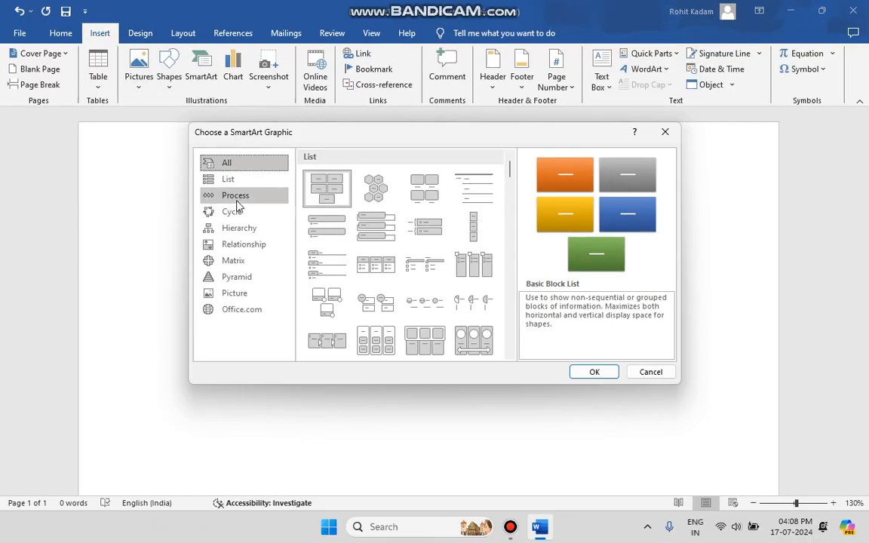
click(238, 196)
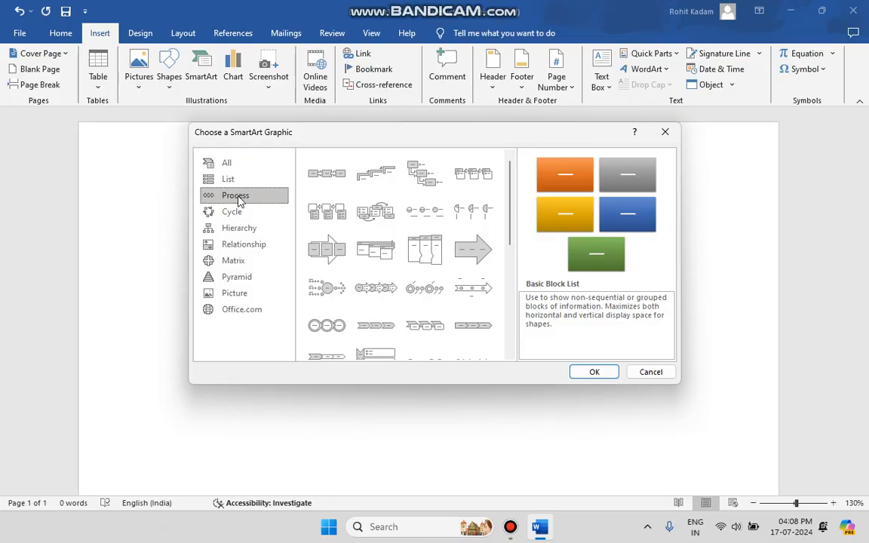
click(329, 179)
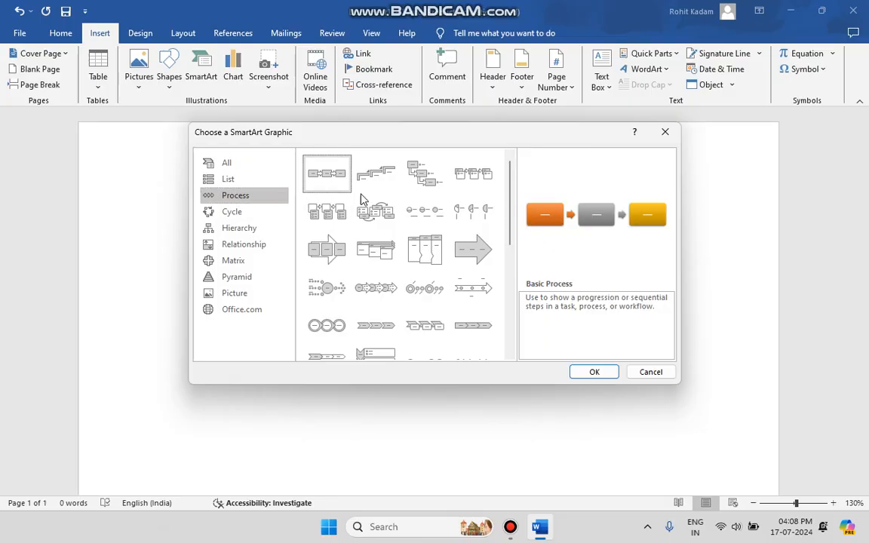
click(585, 371)
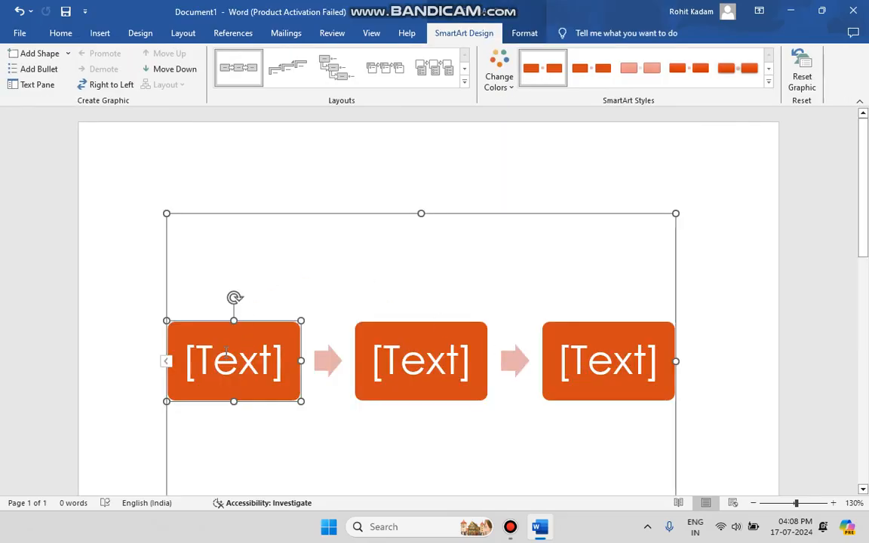
Select the first connecting arrow of the process graphic and compare it with the right arrow in the shape gallery.
click(325, 367)
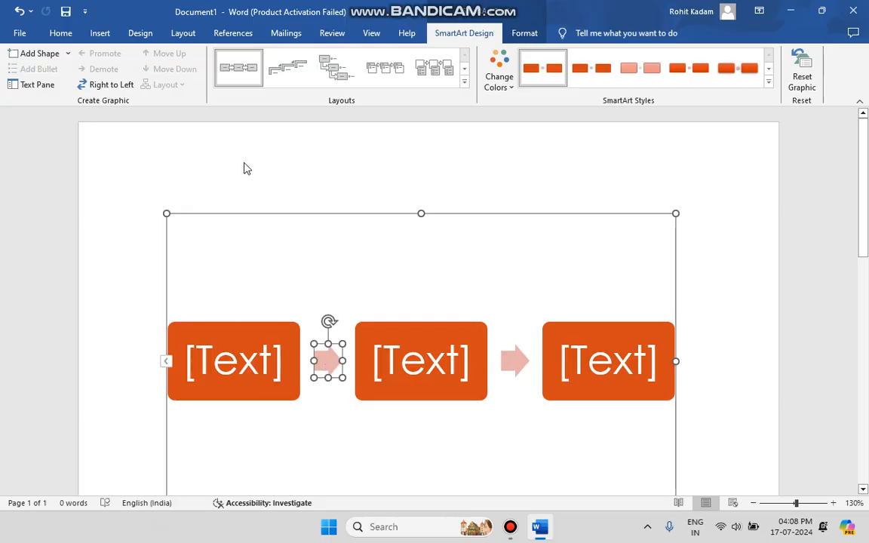
click(96, 32)
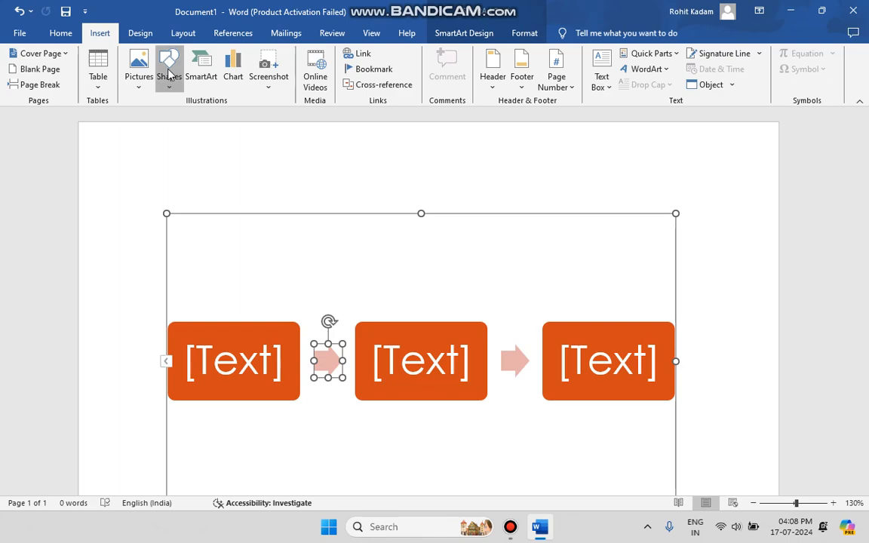
click(169, 77)
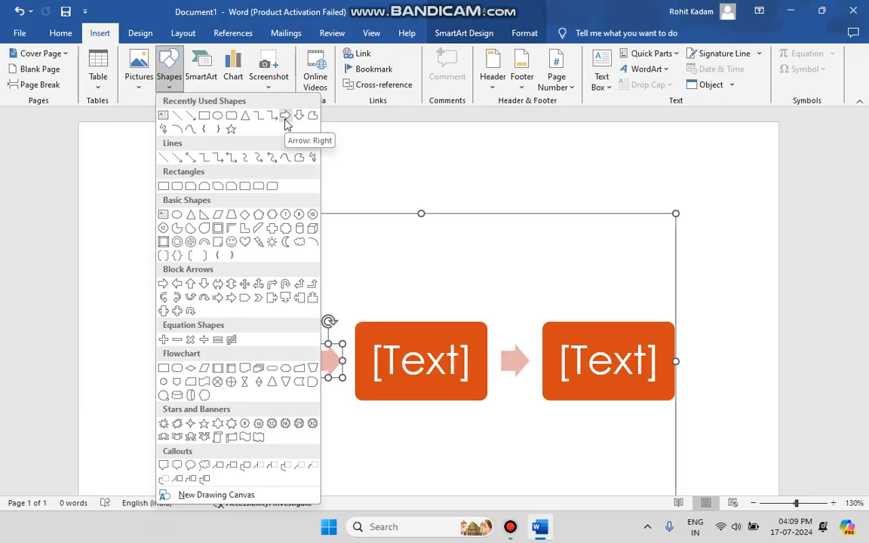
click(523, 272)
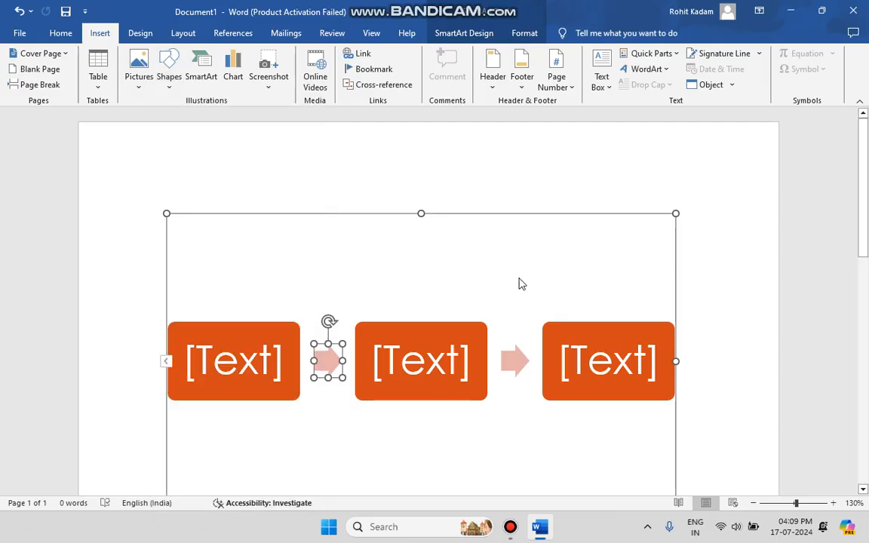
Delete the whole process graphic from the page.
click(442, 215)
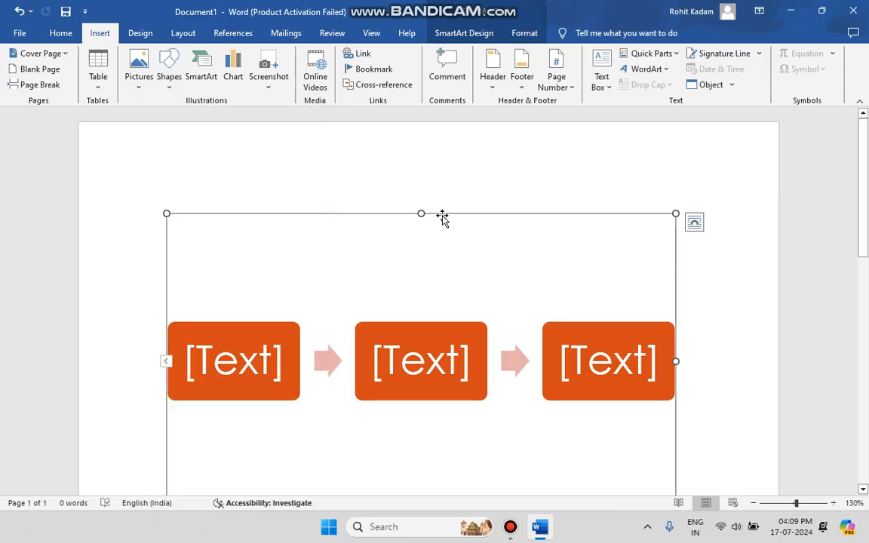
click(463, 33)
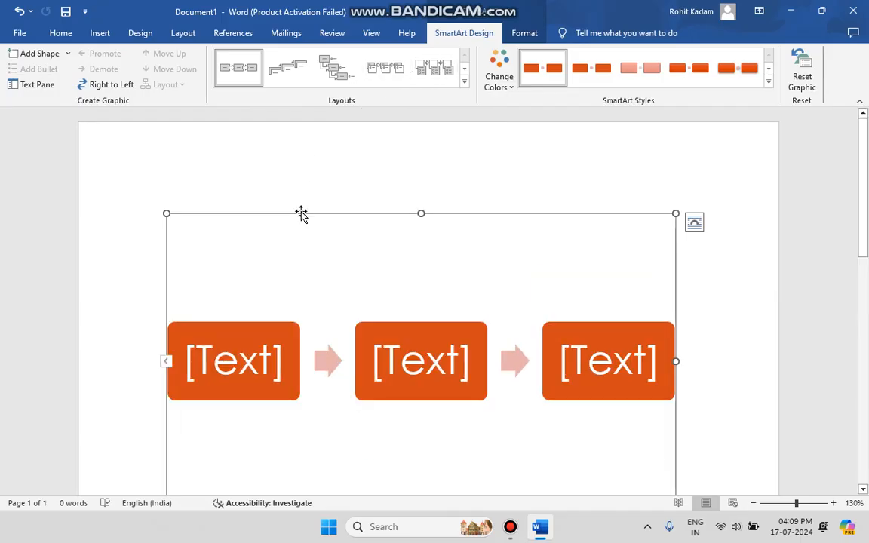
key(Delete)
Insert a Basic Cycle SmartArt graphic from the Cycle category.
click(136, 34)
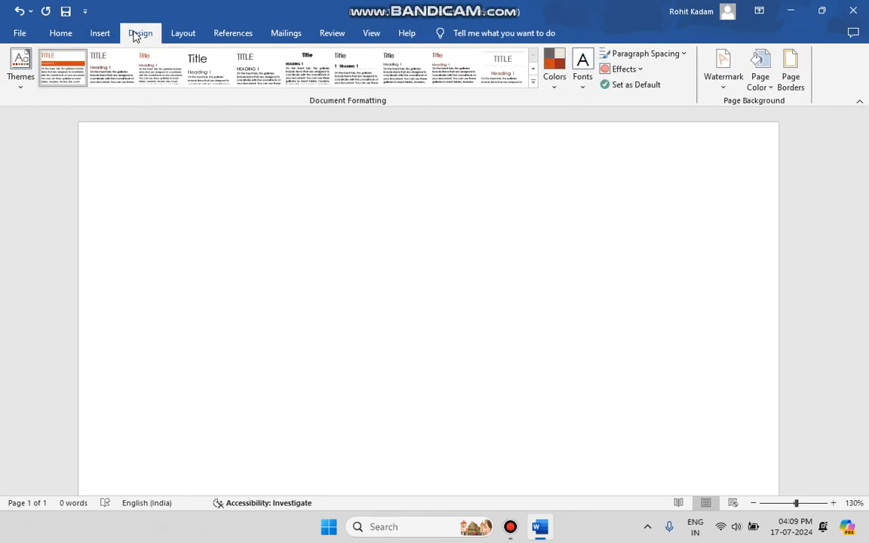
click(106, 36)
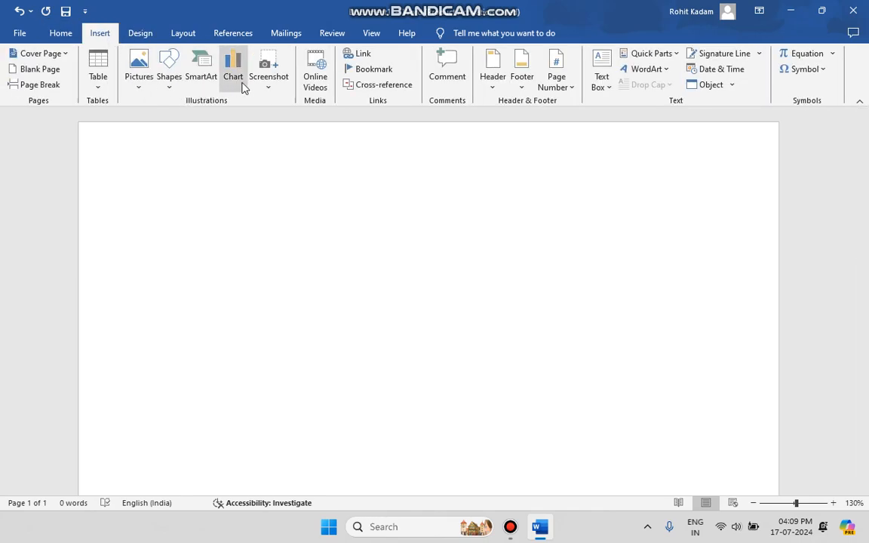
click(209, 84)
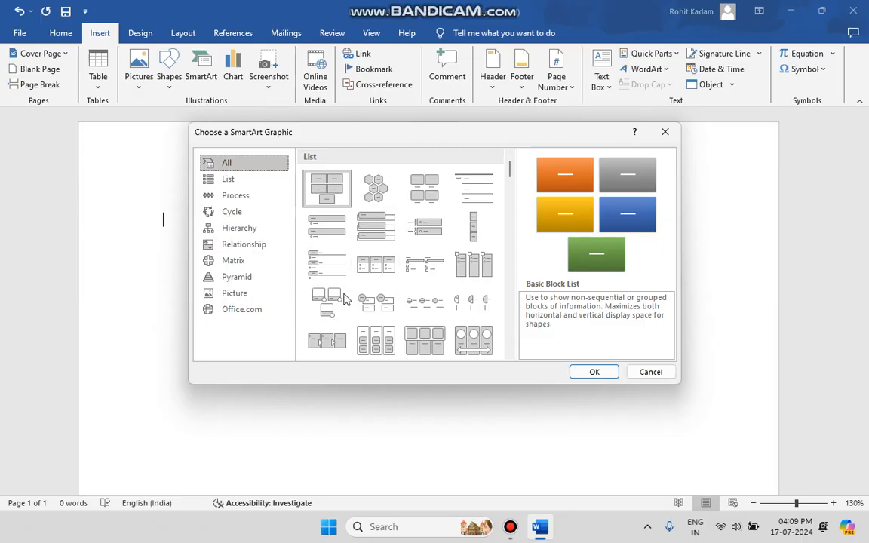
click(244, 218)
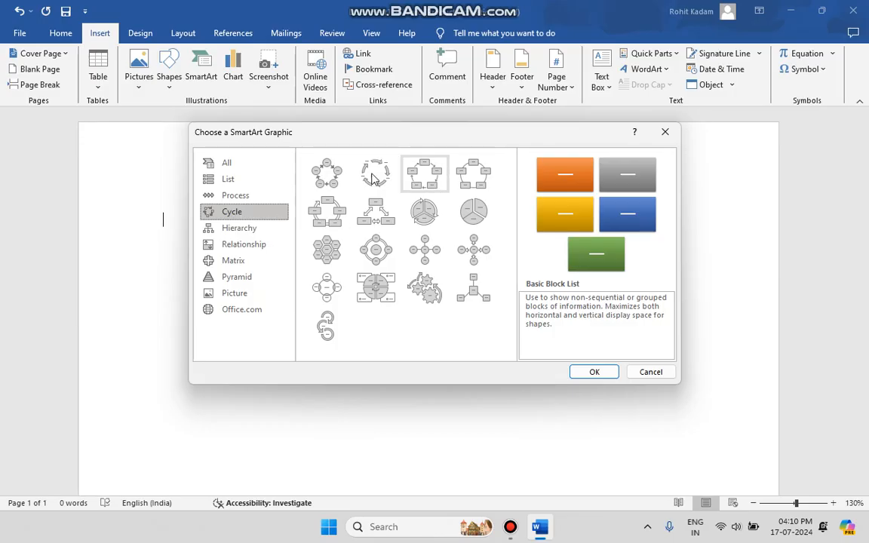
click(334, 188)
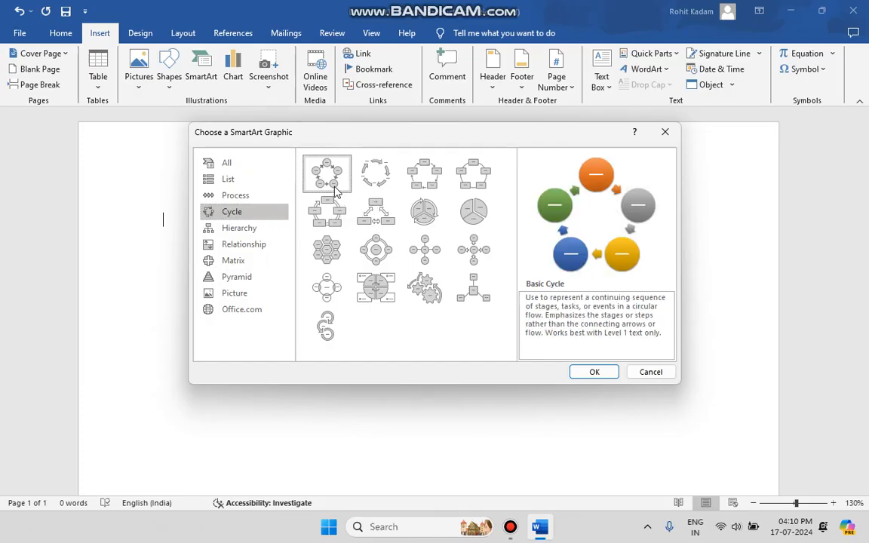
click(592, 372)
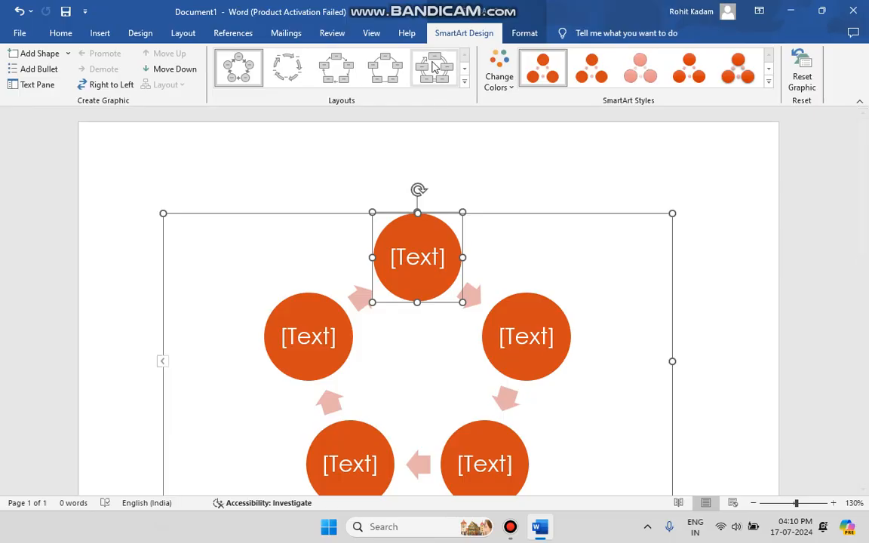
Preview alternative cycle layouts on the inserted cycle graphic.
click(464, 82)
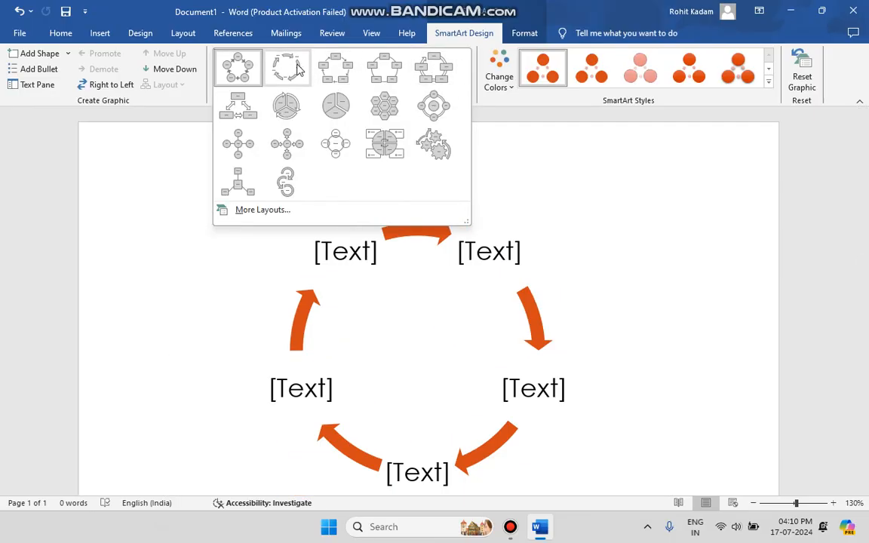